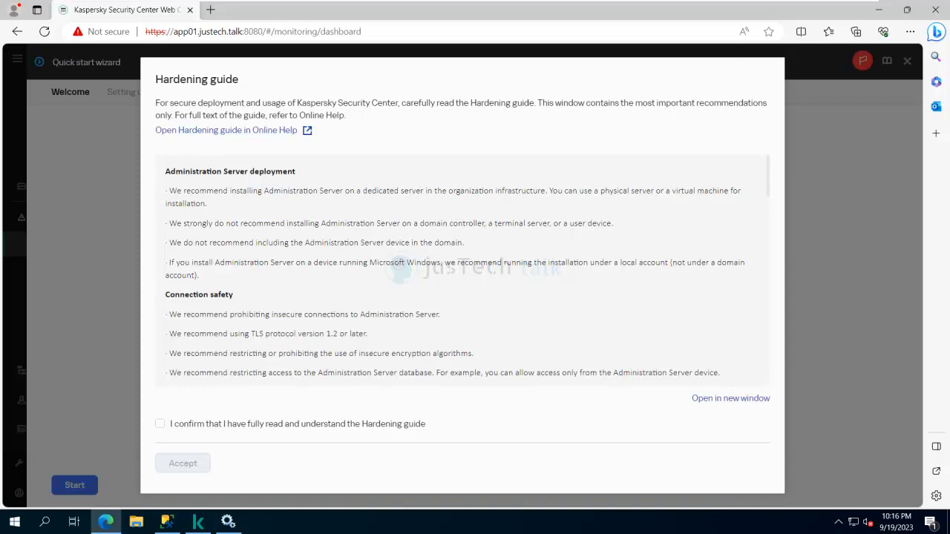
- Confirm reading the Hardening guide and add File Servers and Storage to the assets to secure
scroll(458, 266, down, 1)
scroll(457, 266, up, 1)
scroll(458, 266, down, 1)
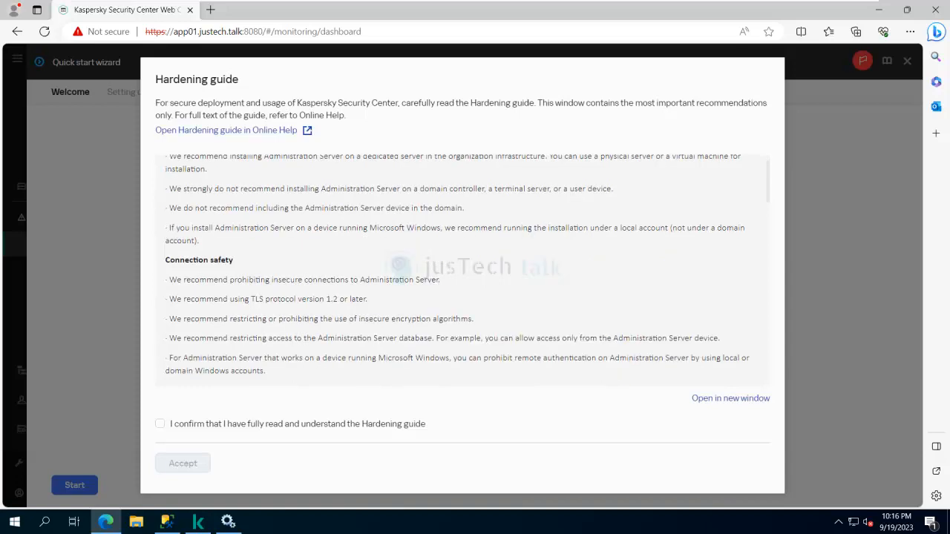
scroll(457, 265, down, 4)
scroll(457, 265, down, 20)
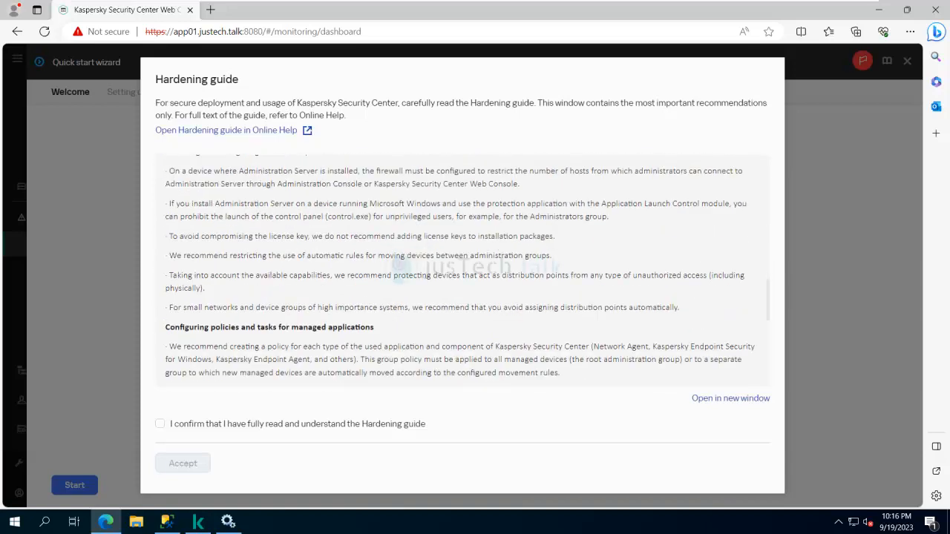
scroll(458, 265, down, 6)
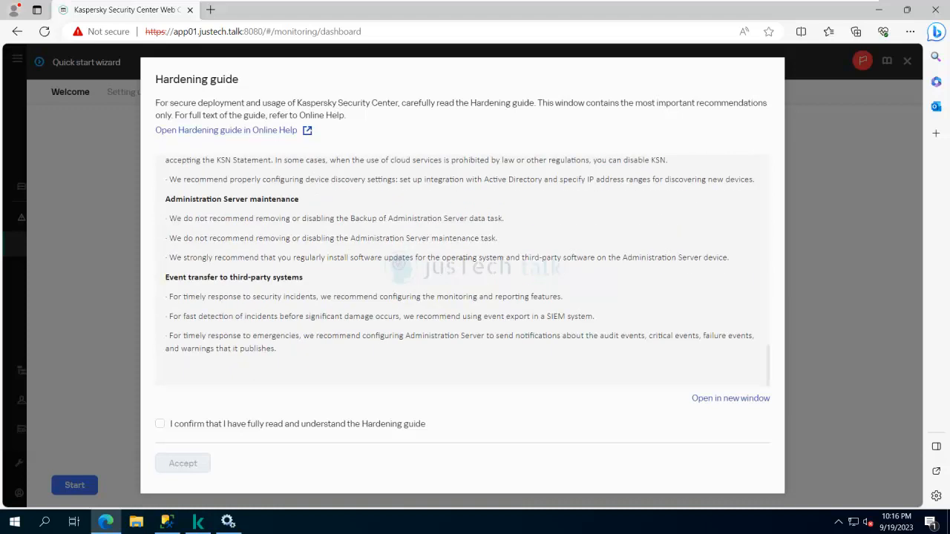
scroll(457, 266, up, 20)
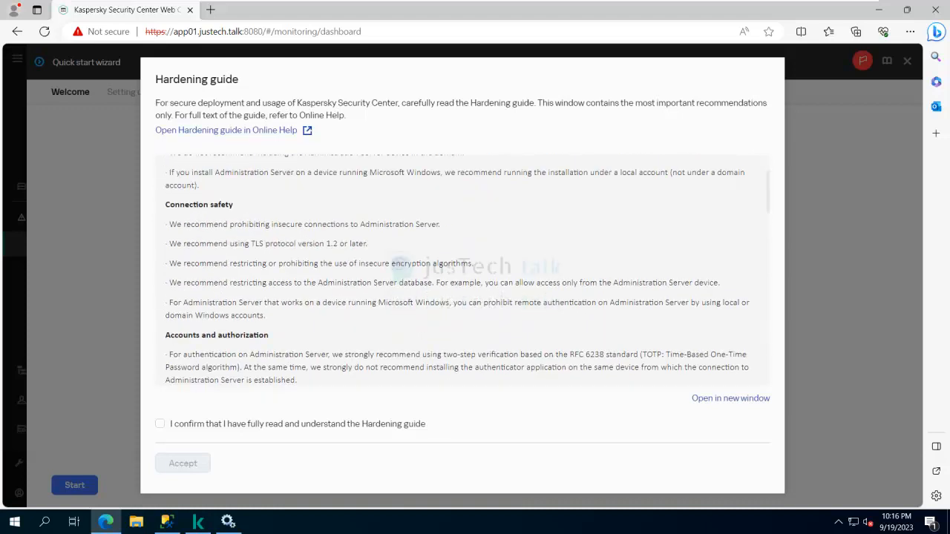
click(160, 424)
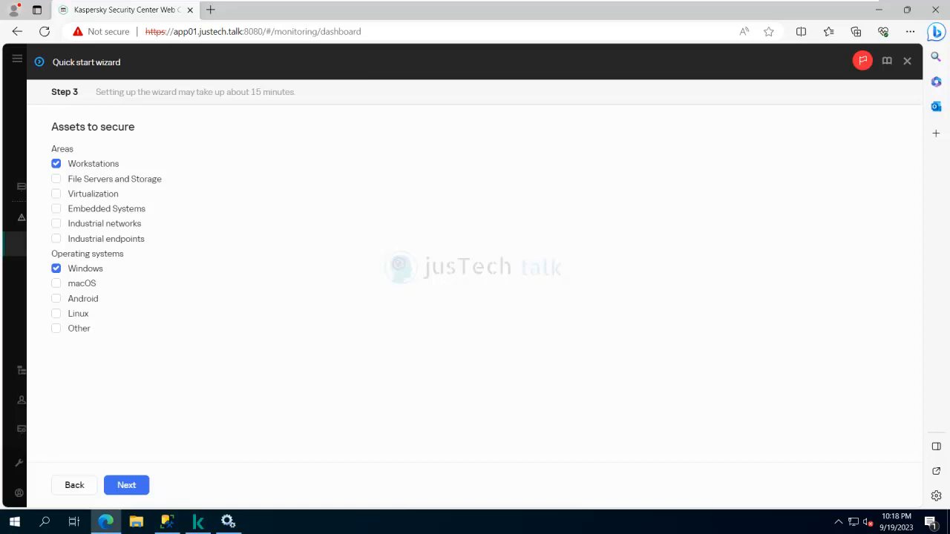
click(169, 181)
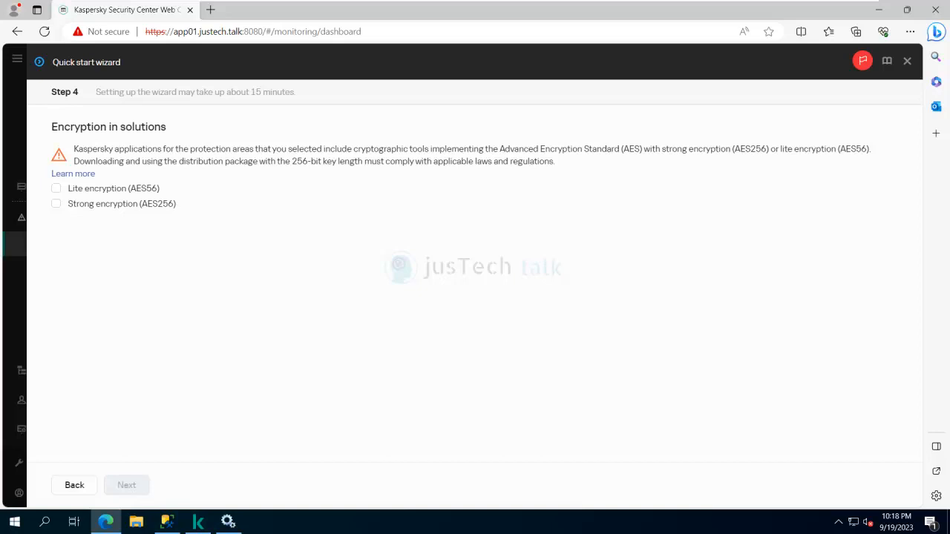
- Select Strong encryption (AES256) and leave Lite encryption unselected
click(56, 203)
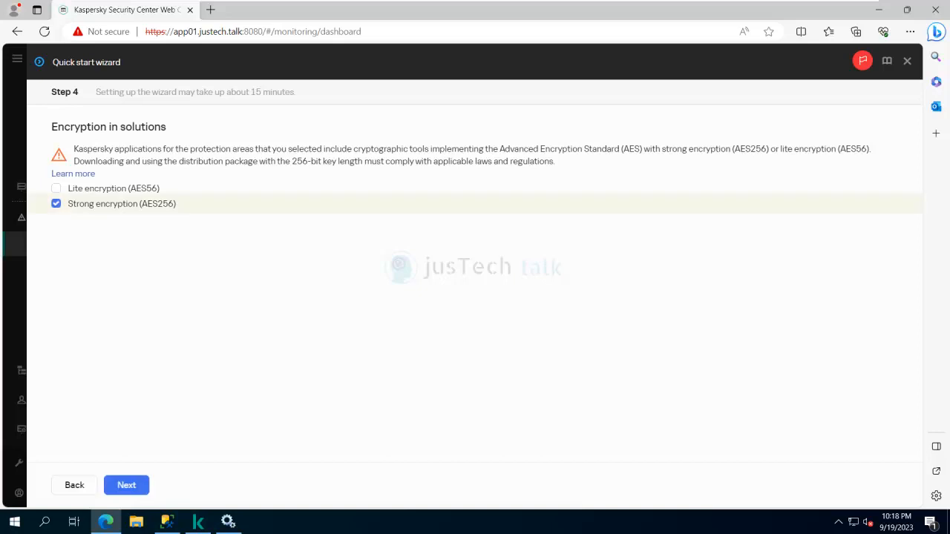
- Select the five Windows plug-ins (Windows Server, Endpoint Security, Sandbox, MDR, Endpoint Agent 3.15) and install them
click(127, 485)
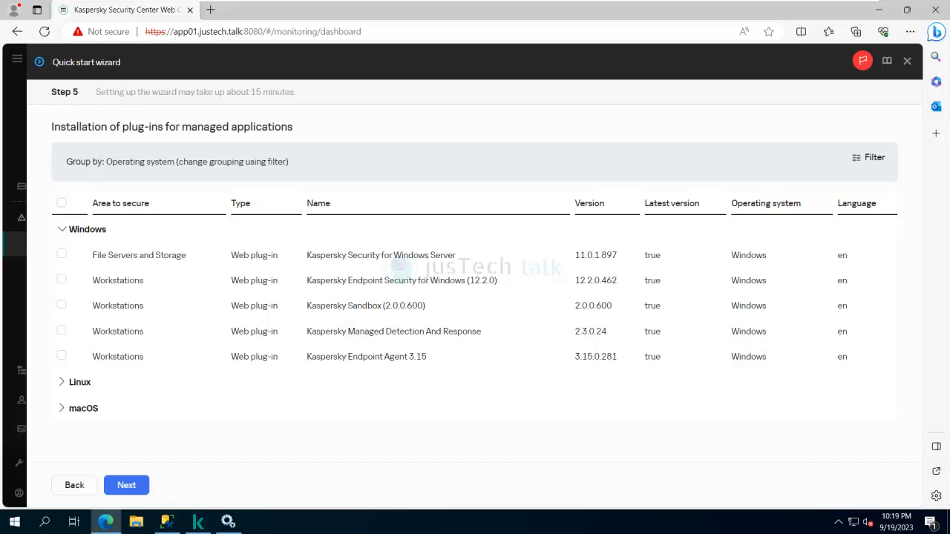
click(62, 254)
click(62, 279)
click(61, 306)
click(62, 331)
click(61, 356)
click(126, 484)
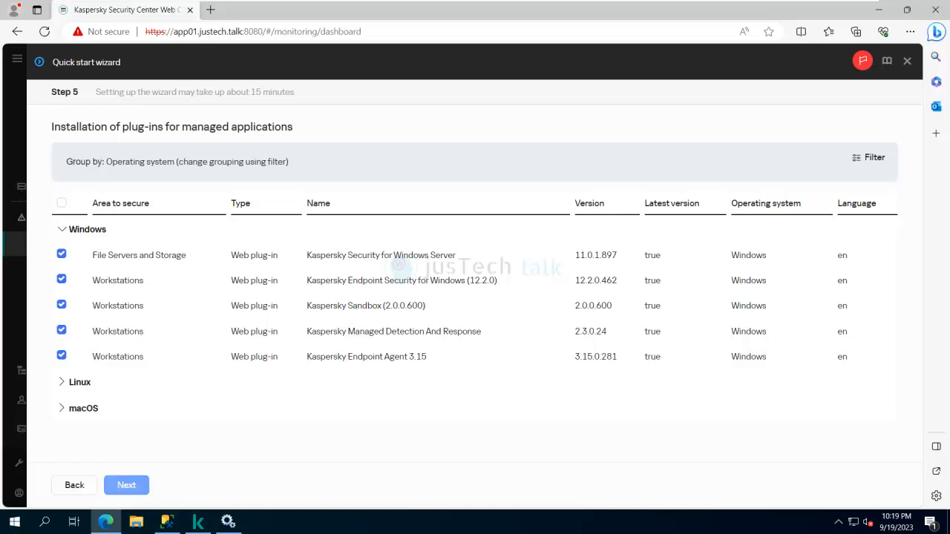
click(126, 485)
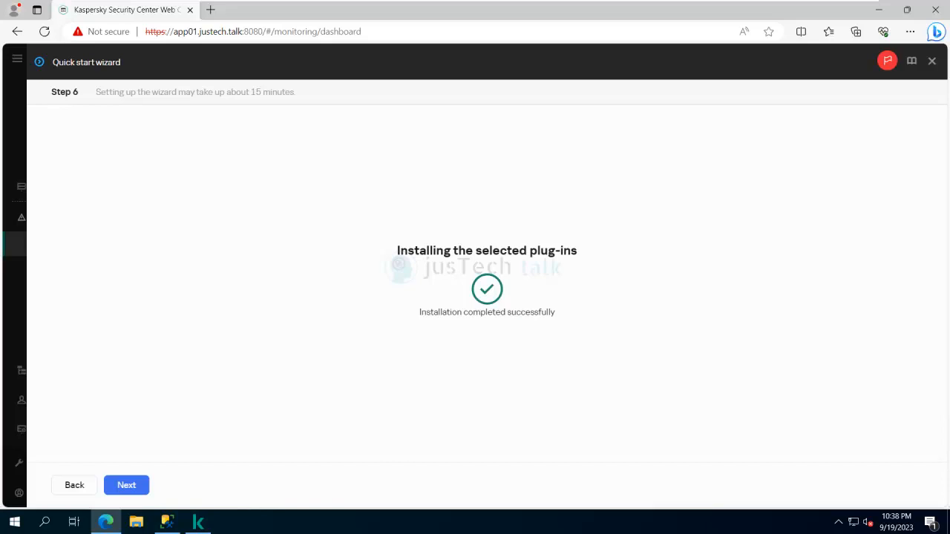
- Move past the completed plug-in installation to the installation packages step
click(126, 485)
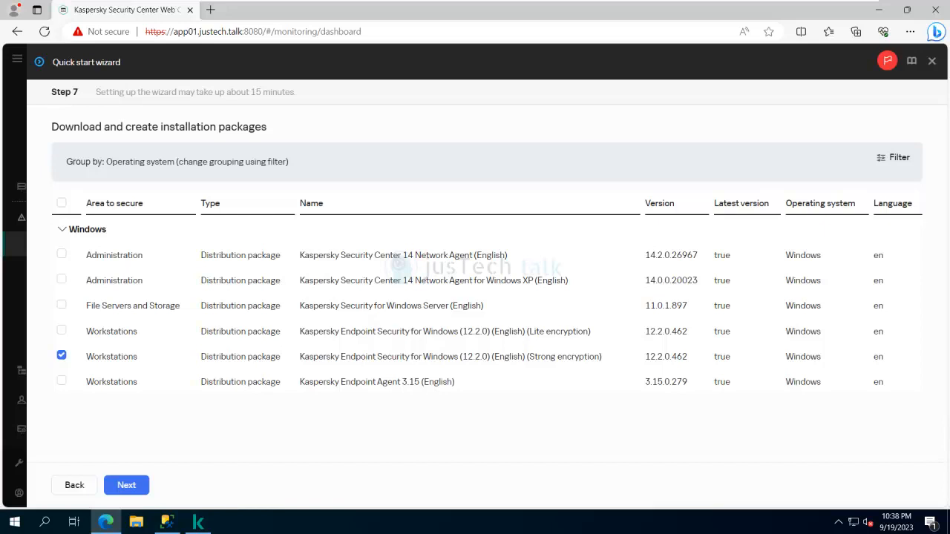
- Deselect the Kaspersky Endpoint Security (Strong encryption) package and go to Kaspersky Security Network
click(62, 356)
click(127, 486)
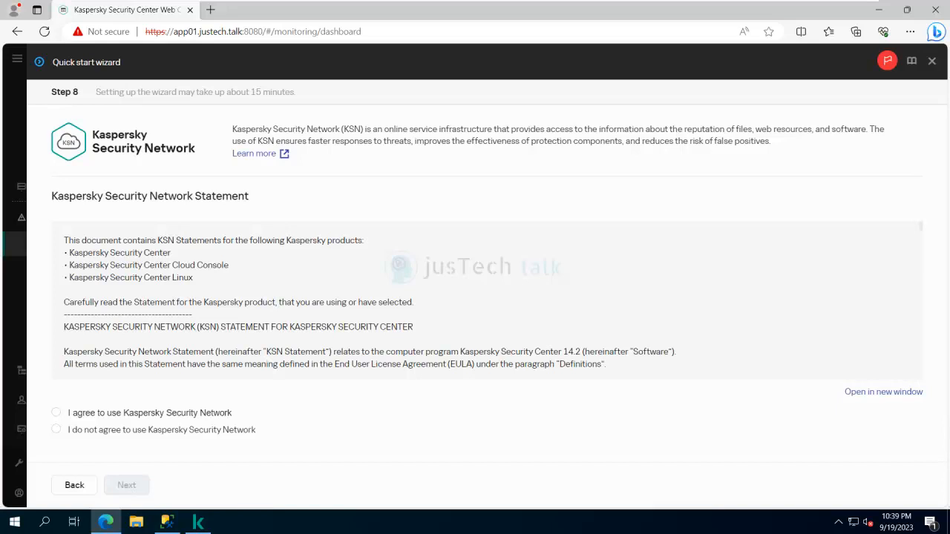
- Agree to use Kaspersky Security Network and advance to application activation
click(57, 412)
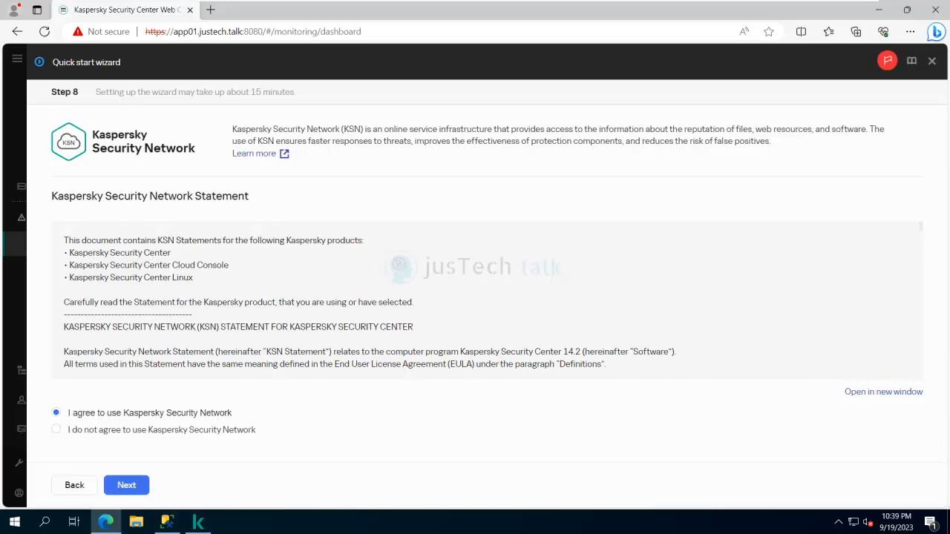
click(127, 485)
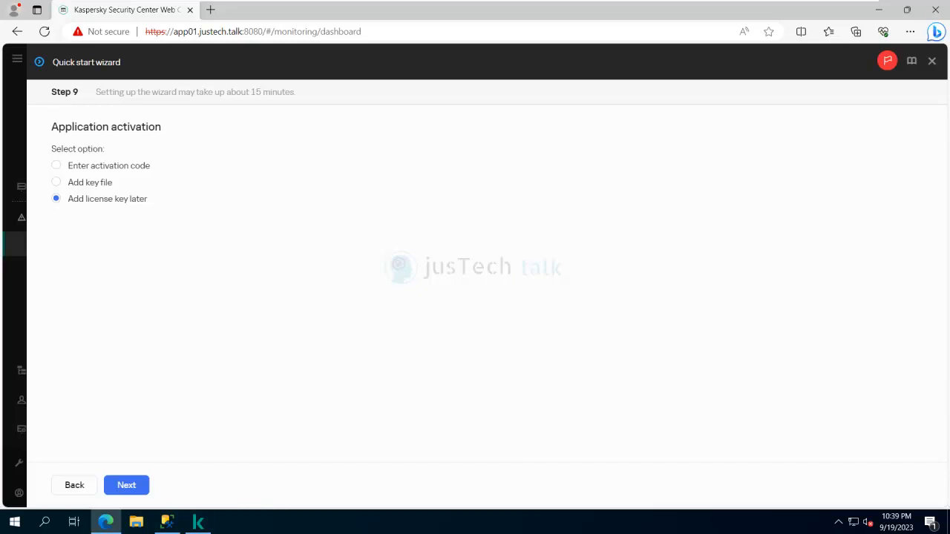
- Choose activation with an activation code
click(56, 165)
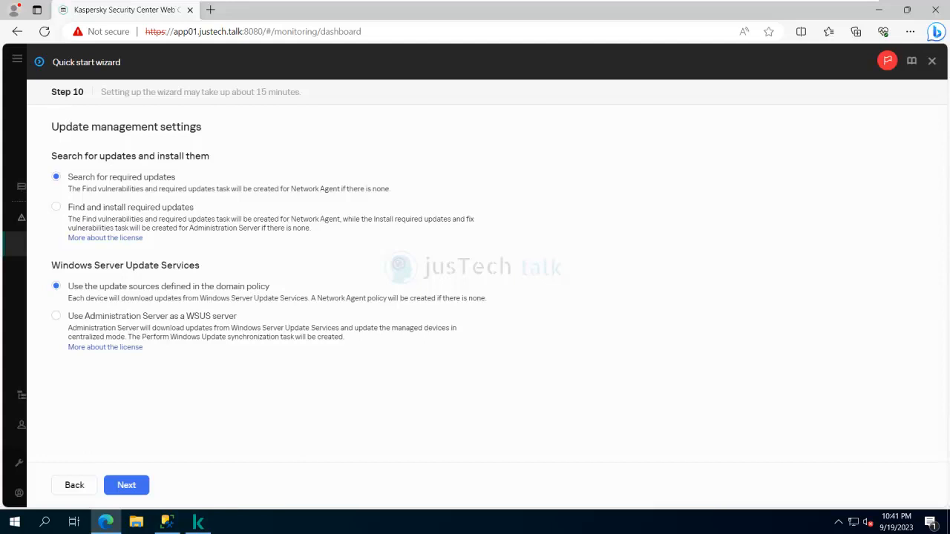
- Use Administration Server as the WSUS server and accept the Windows Server KSN Statement
click(56, 315)
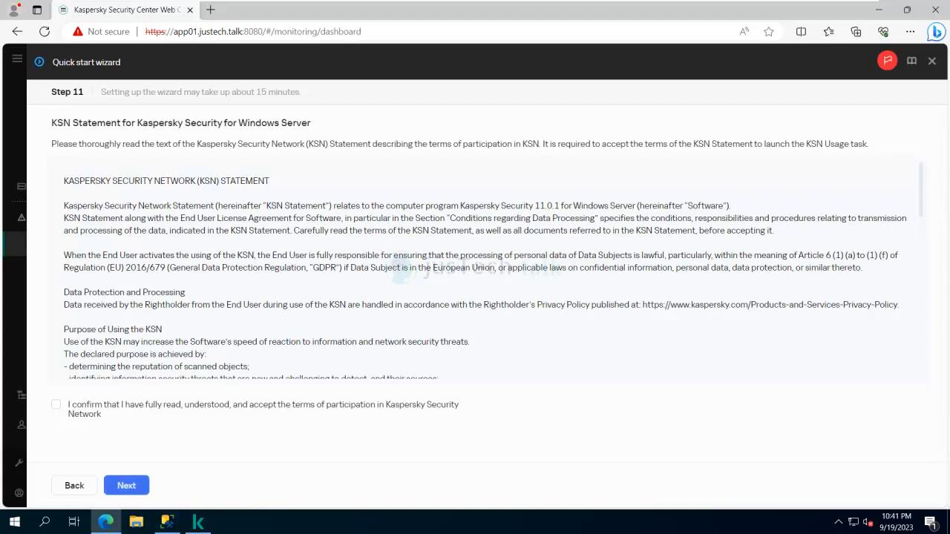
click(56, 405)
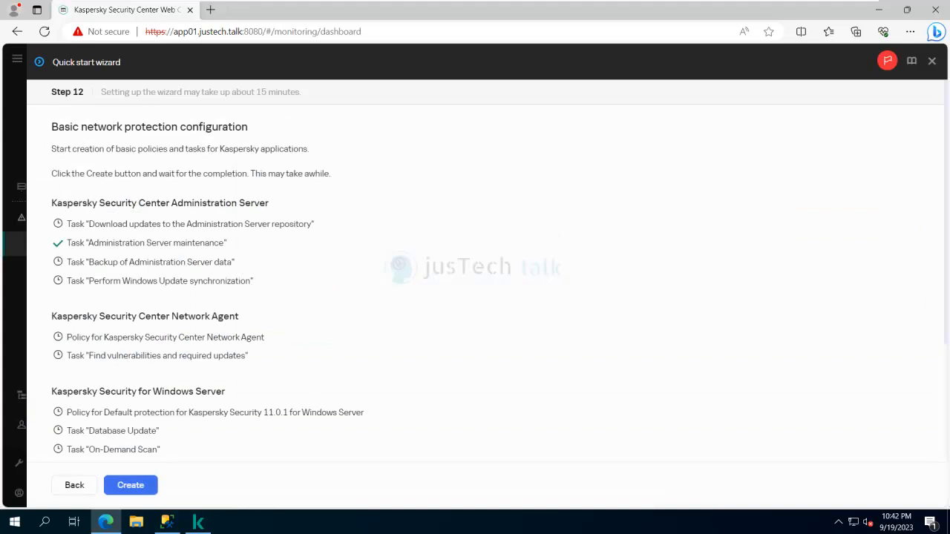
- Create the basic protection policies and tasks and check that each is marked complete
scroll(475, 283, down, 2)
scroll(475, 282, up, 2)
scroll(475, 282, down, 2)
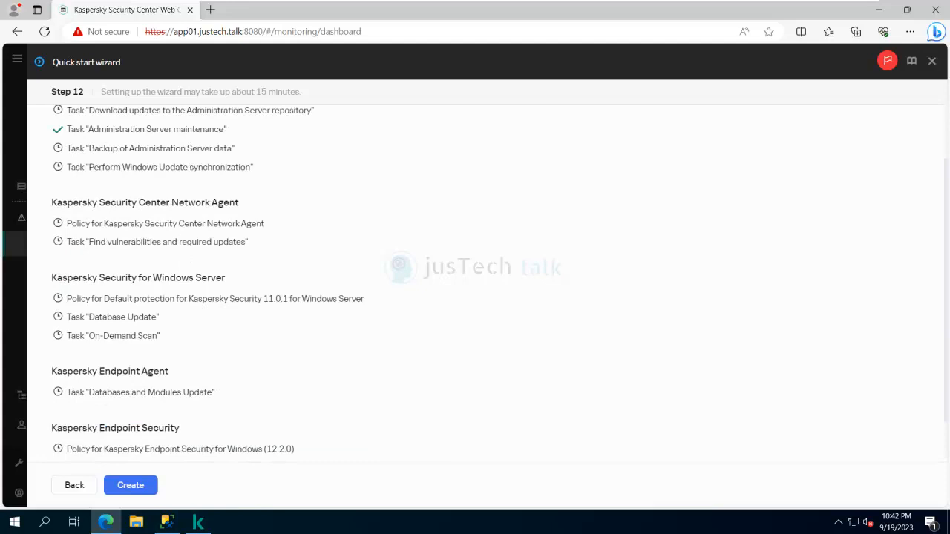
scroll(475, 282, down, 1)
key(Return)
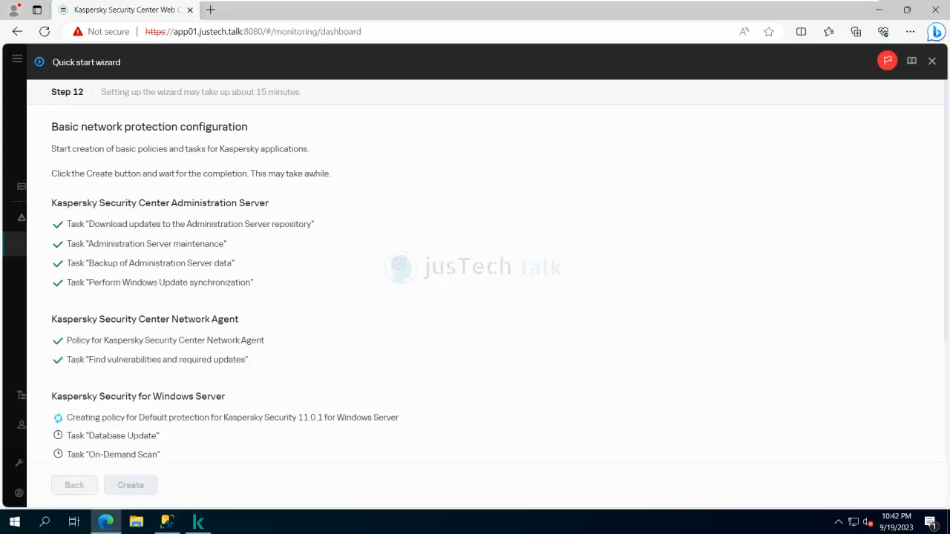
scroll(475, 282, down, 2)
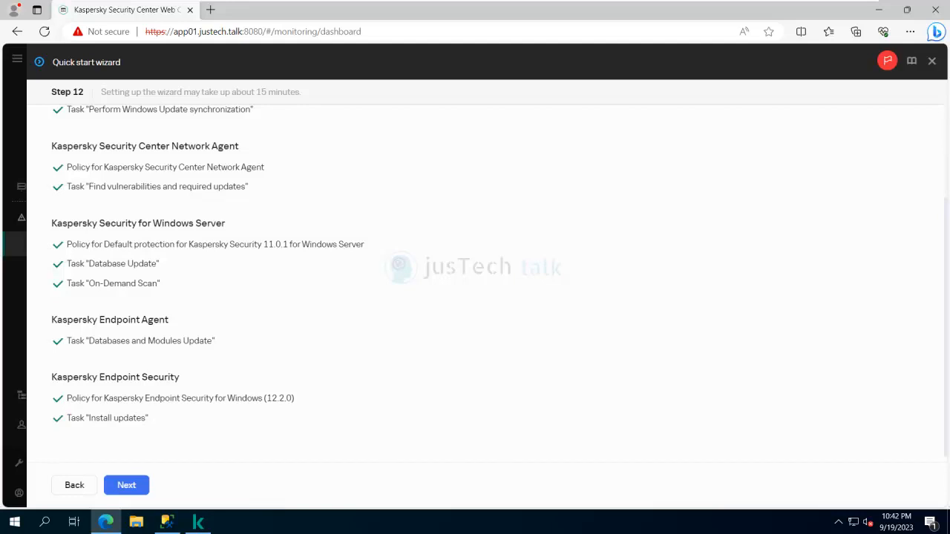
- On the notification step, enter the administrator's e-mail address as the error recipient
click(126, 485)
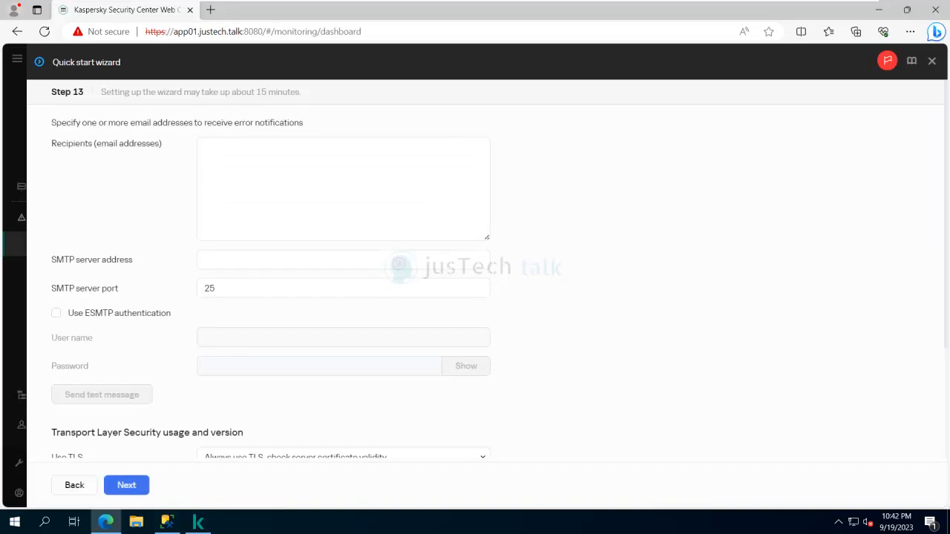
scroll(475, 282, down, 2)
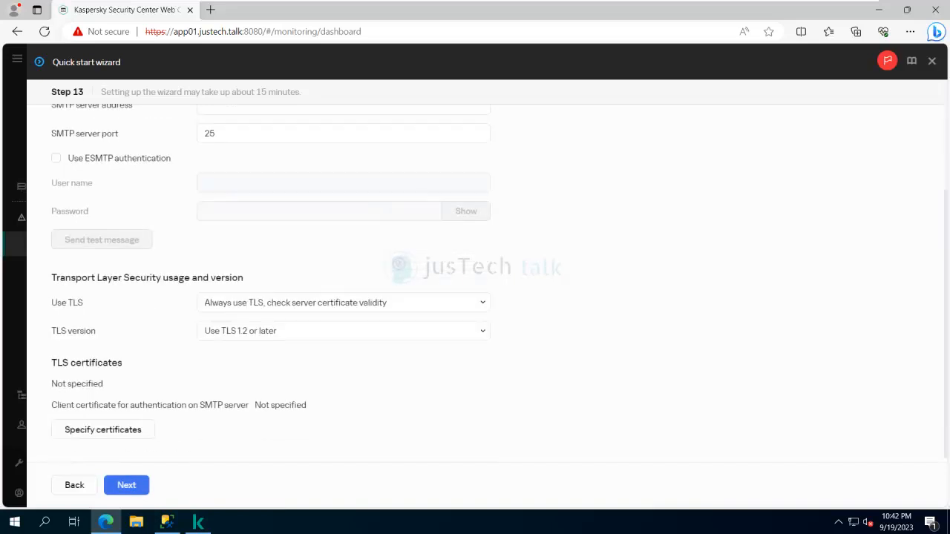
scroll(475, 282, up, 2)
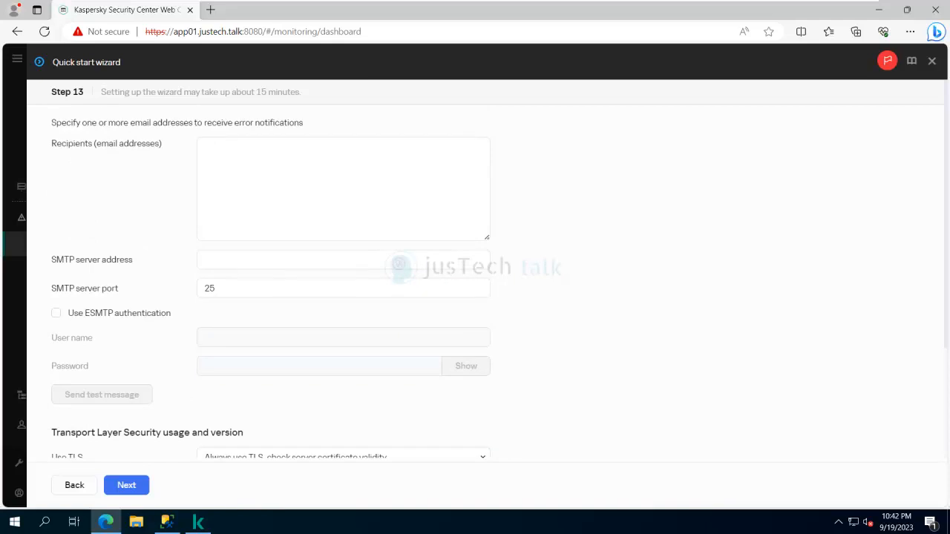
click(343, 189)
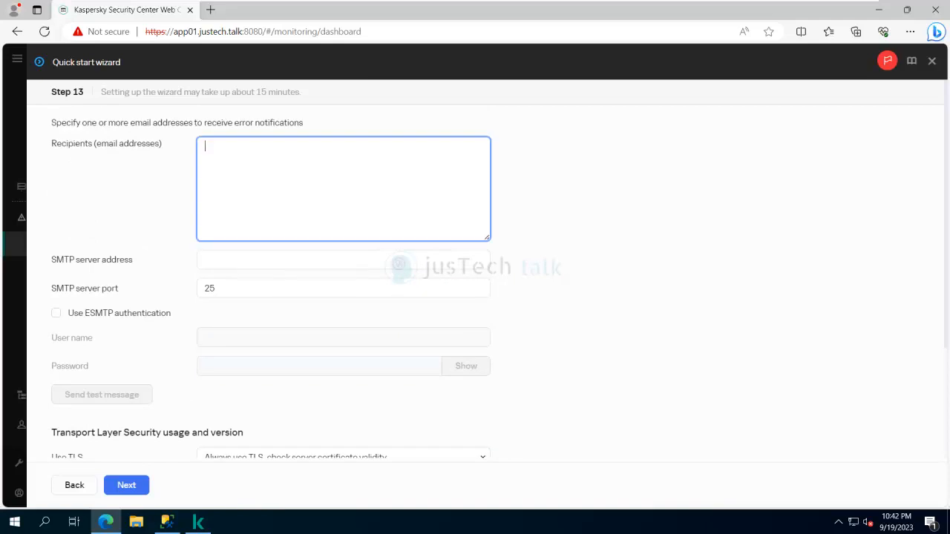
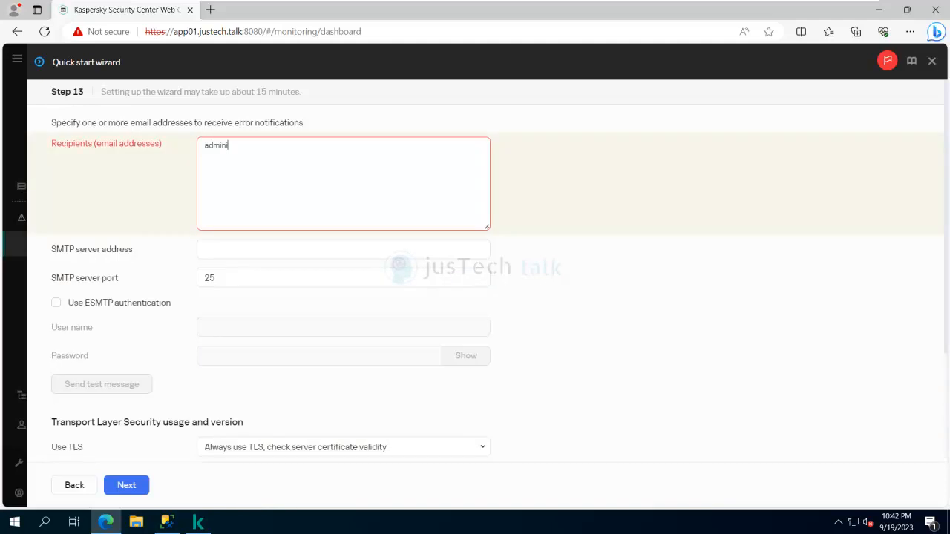
key(super)
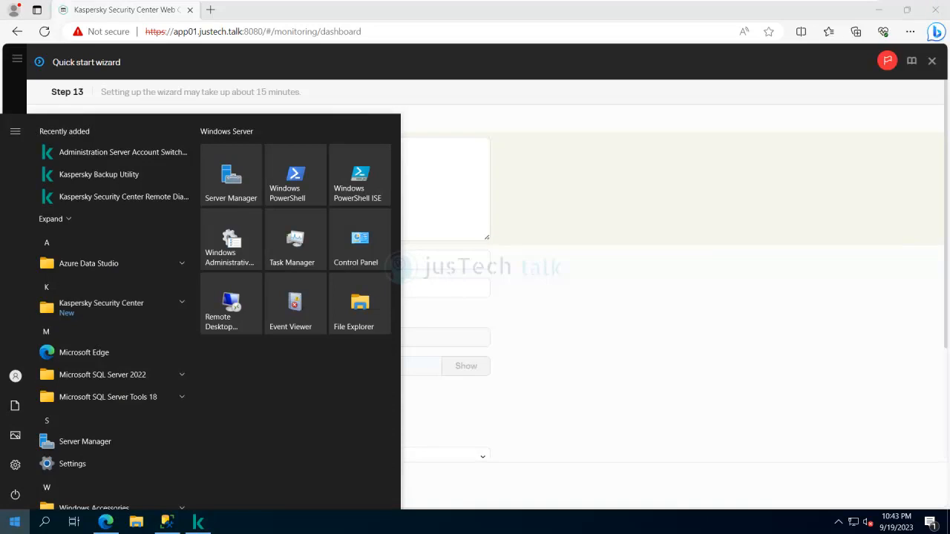
key(super)
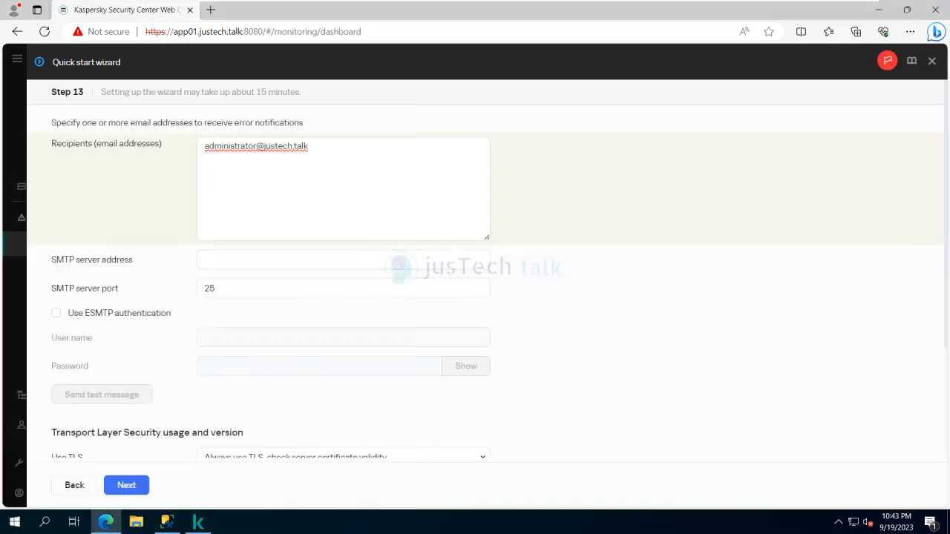
- Set the SMTP server to 127.0.0.1 and choose 'Do not use TLS'
click(206, 260)
text(127)
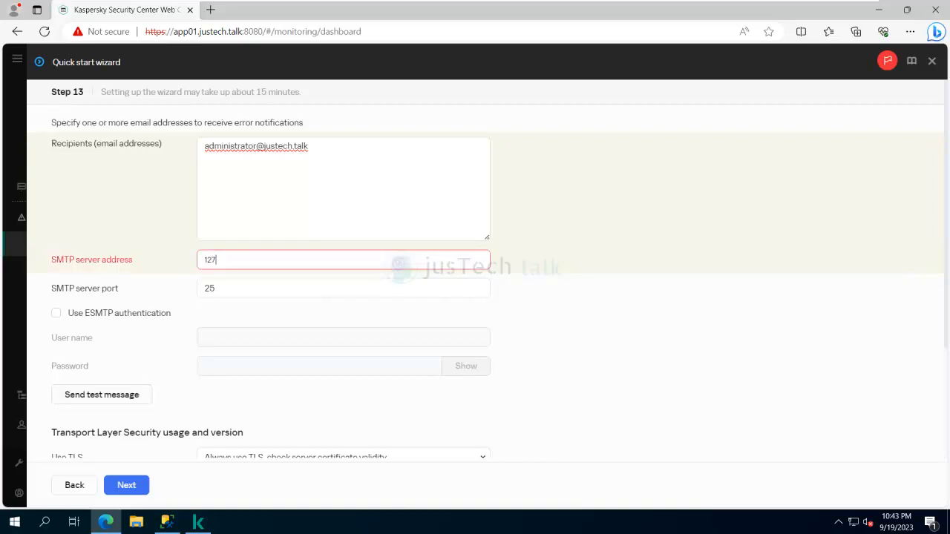
text(.0.0.1)
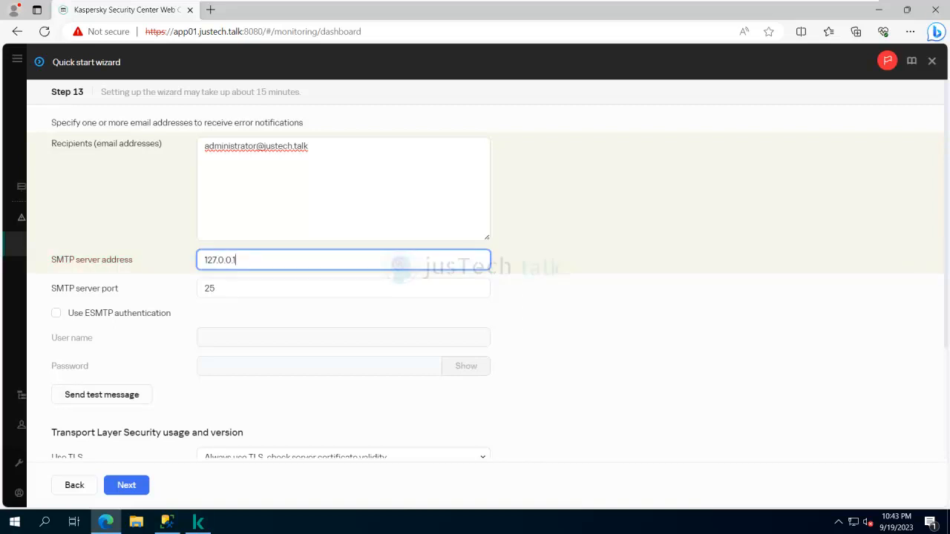
scroll(475, 282, down, 2)
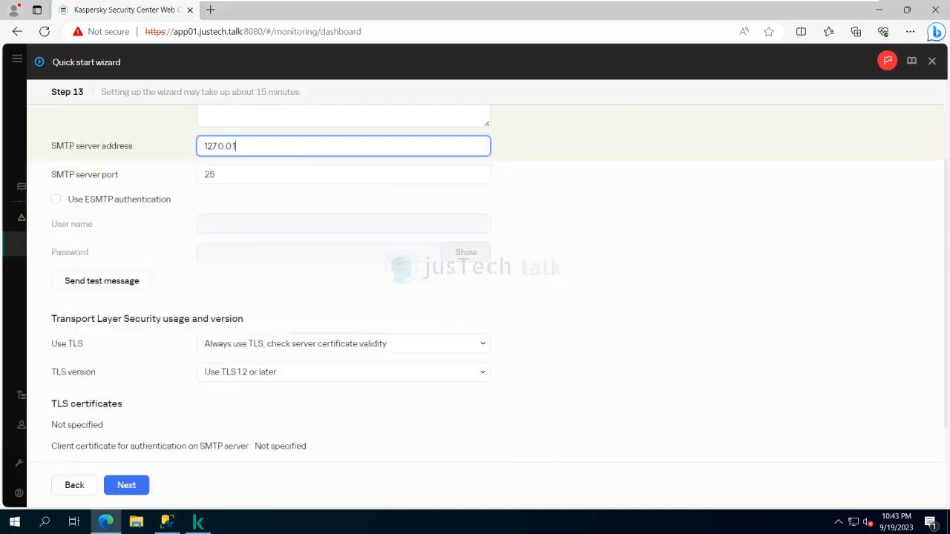
scroll(475, 282, down, 1)
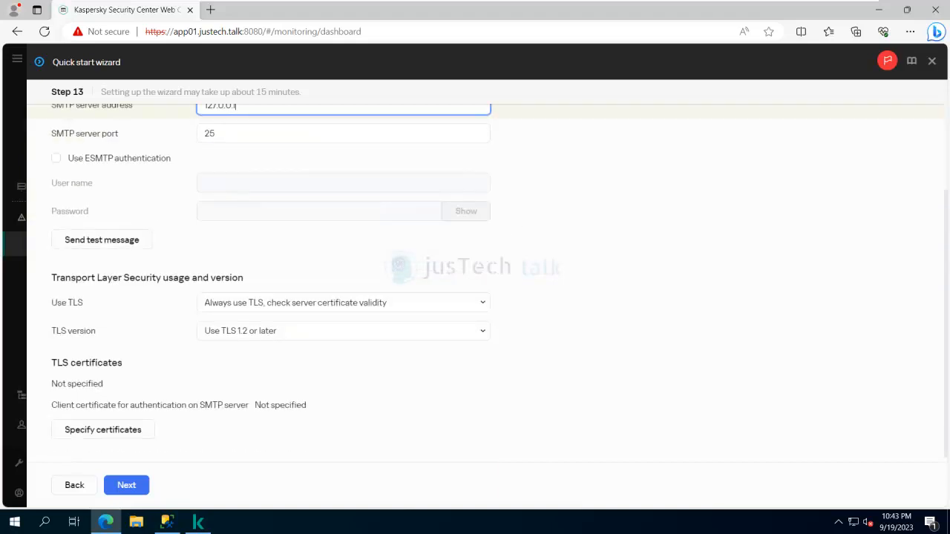
click(126, 485)
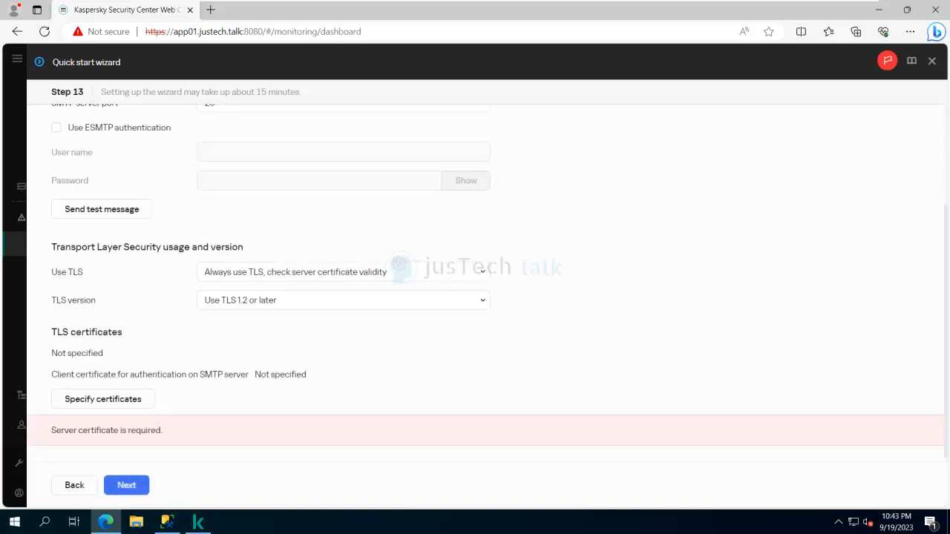
click(343, 272)
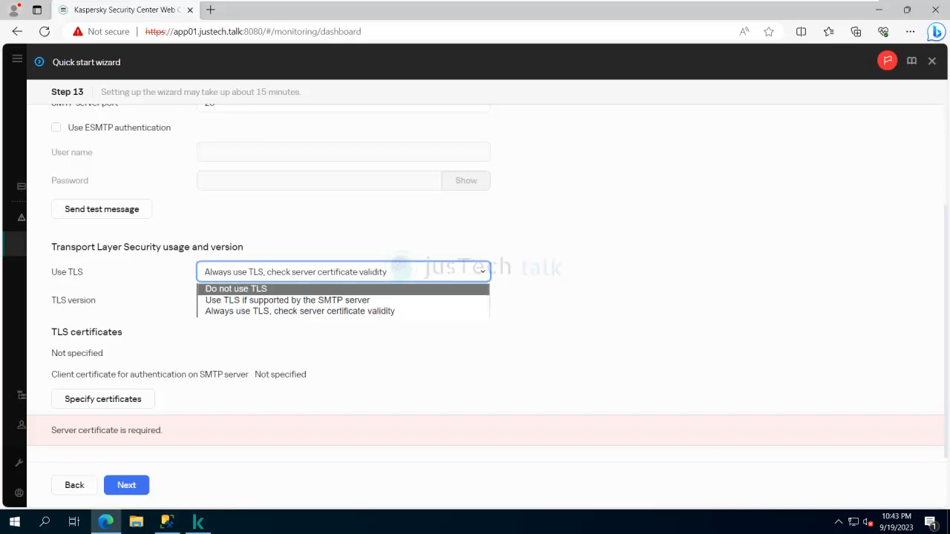
key(Return)
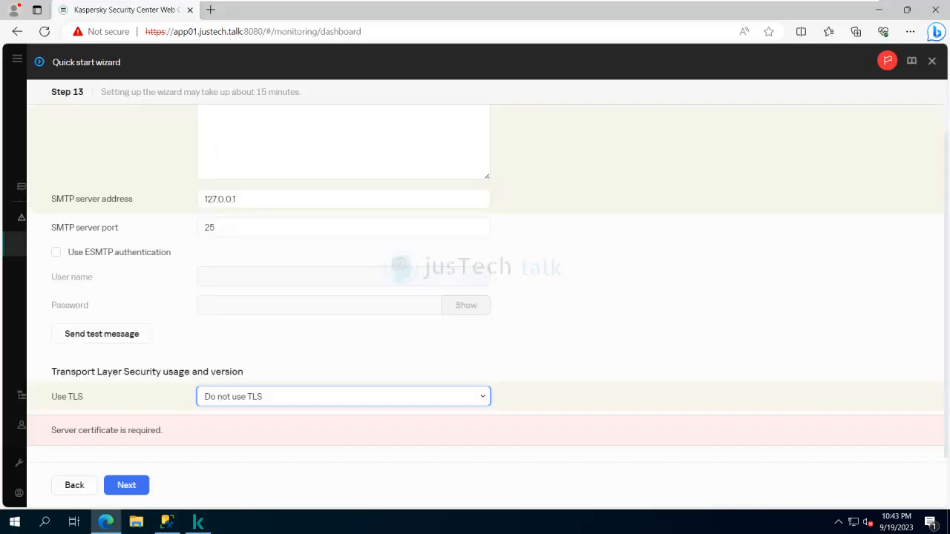
- Pass the mail and network poll pages, reviewing detected devices APPSRV01, CLIENT01, DB and DC01
click(126, 485)
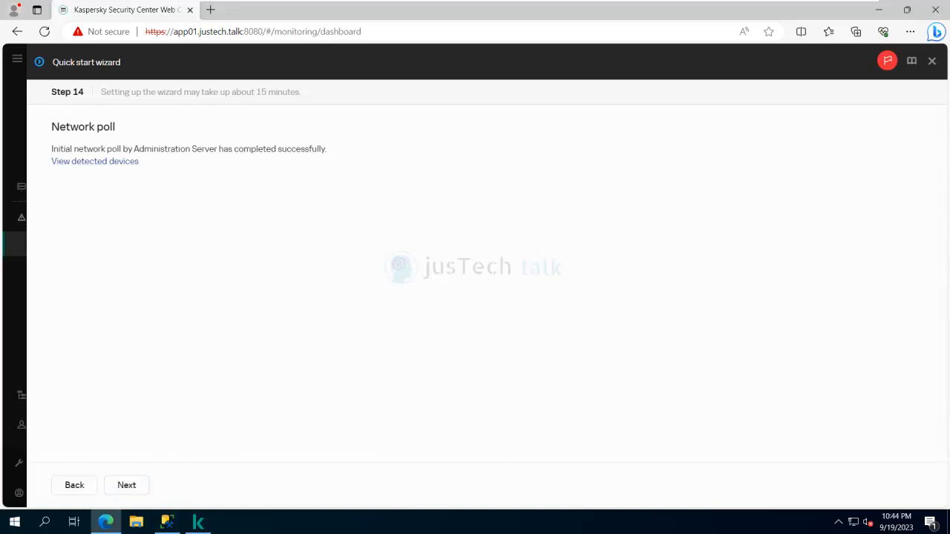
click(95, 161)
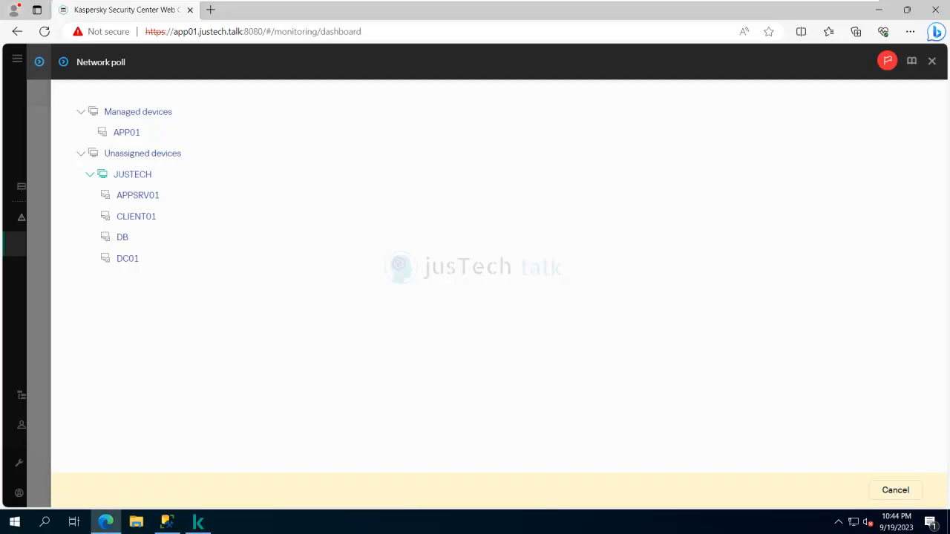
click(895, 490)
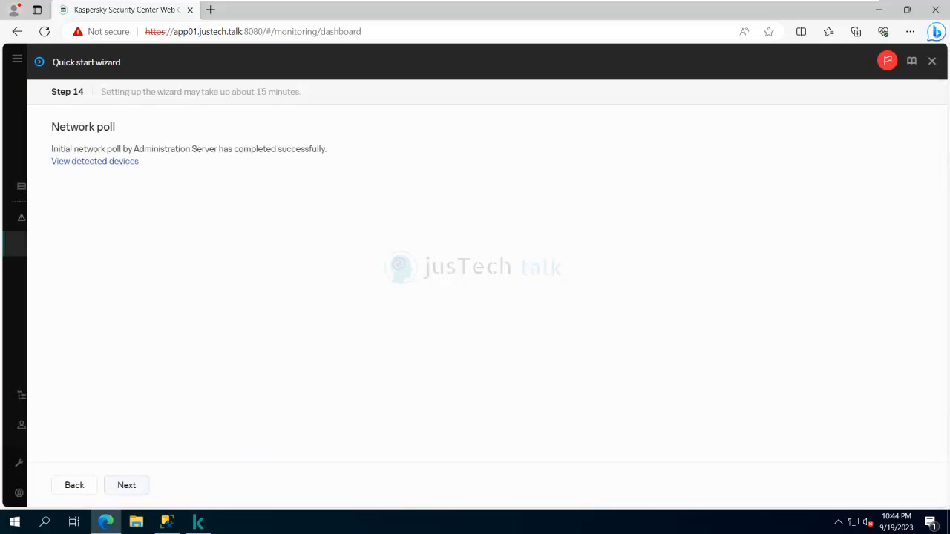
click(127, 485)
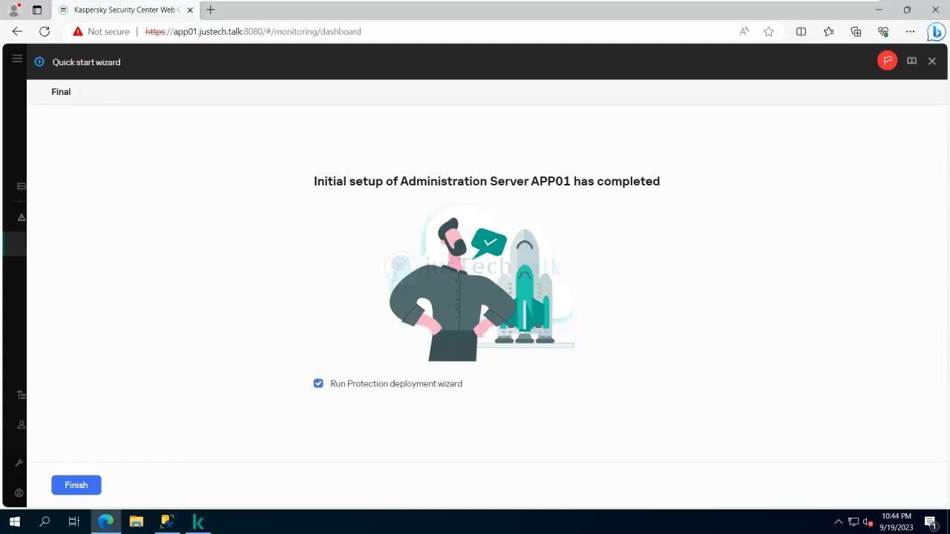
- Close the Quick start wizard and pick the Network Agent 14.2.0.26967 package for deployment
key(Return)
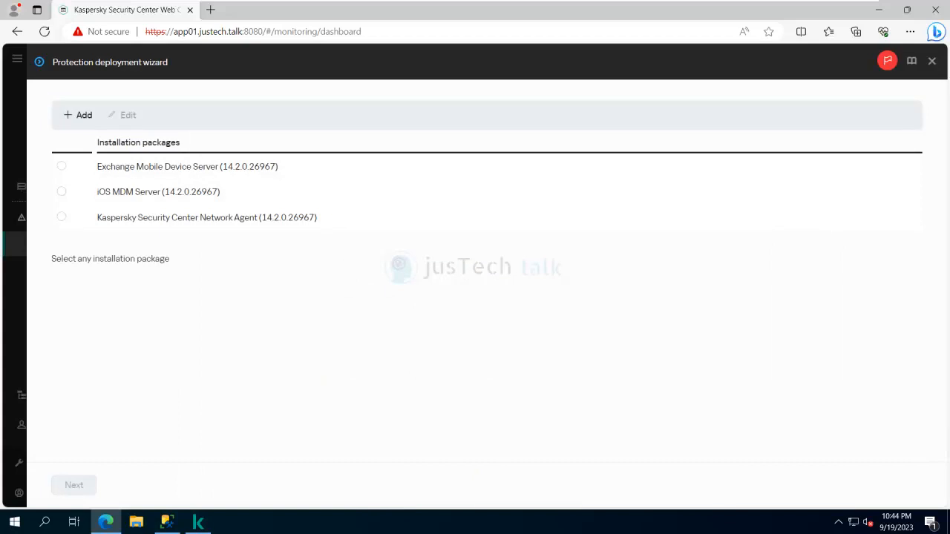
click(61, 216)
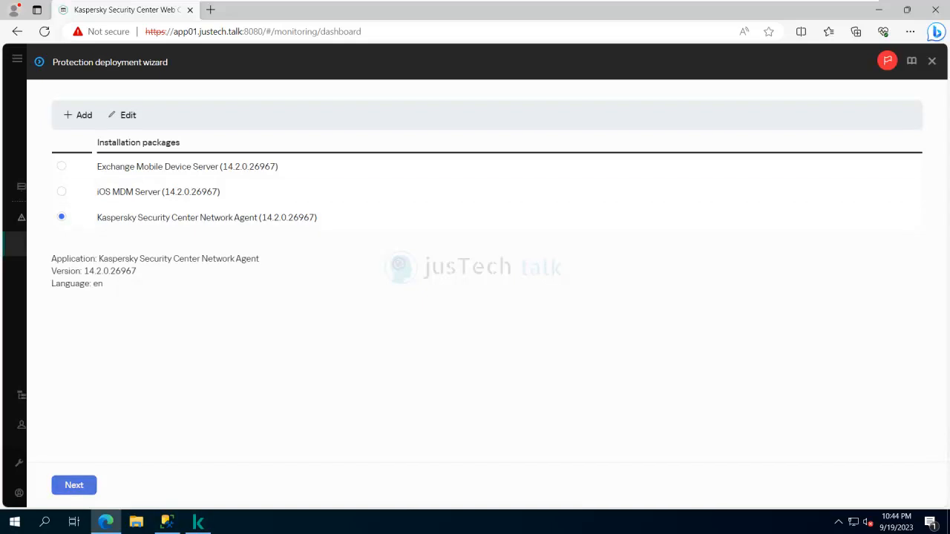
click(73, 485)
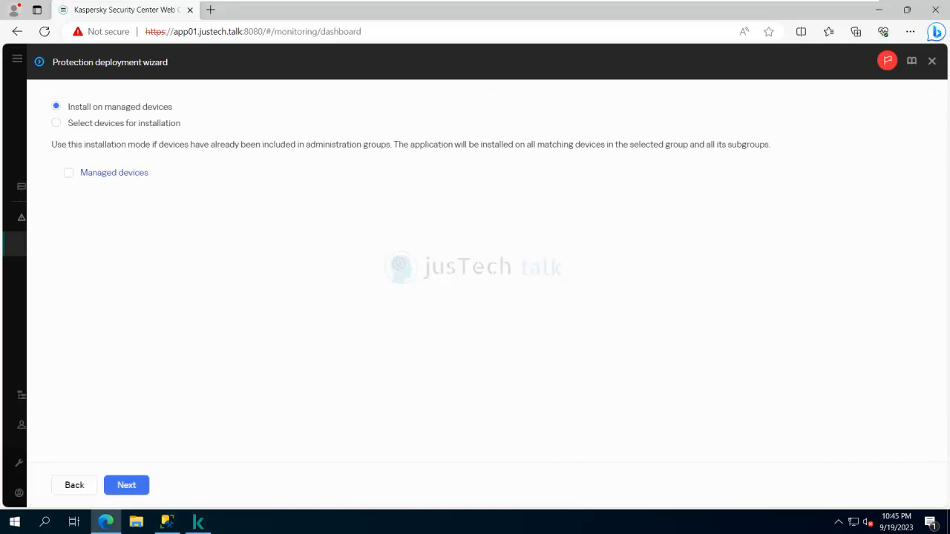
- Pick installation devices manually, leaving DC01 unticked and selecting only APP01 under Managed devices
click(57, 123)
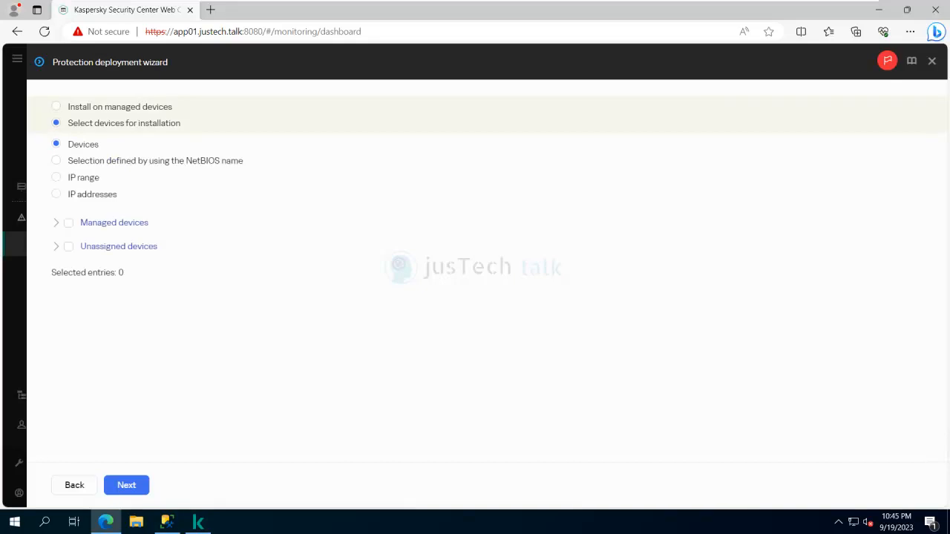
click(56, 246)
click(66, 269)
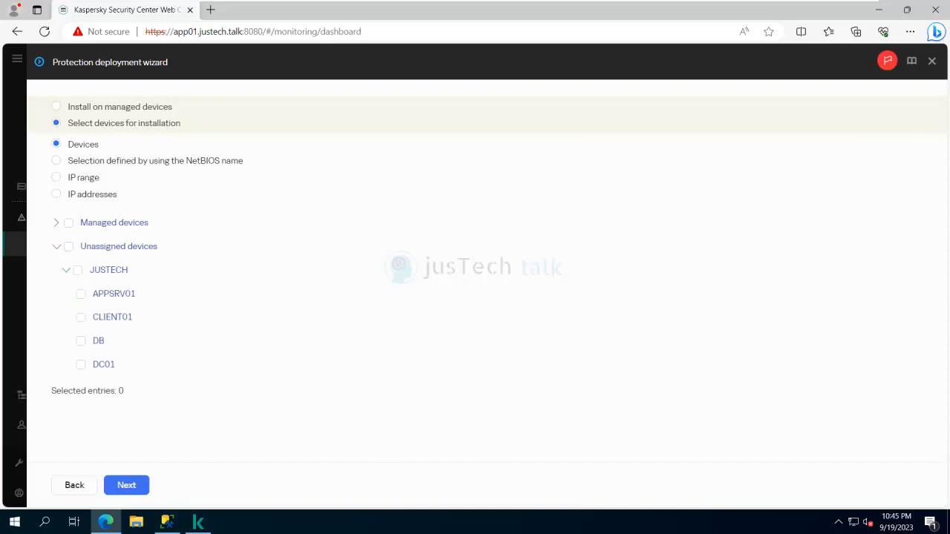
click(80, 365)
click(80, 365)
click(57, 246)
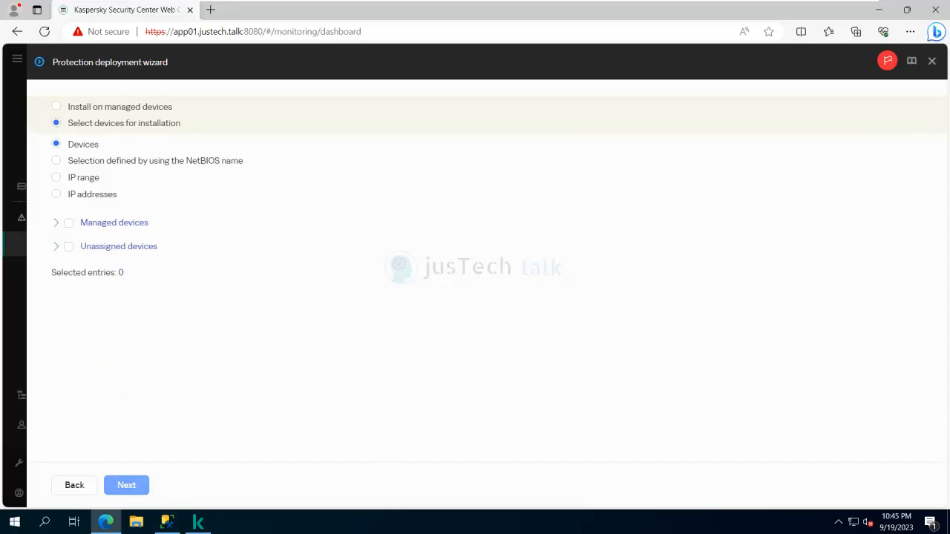
click(126, 486)
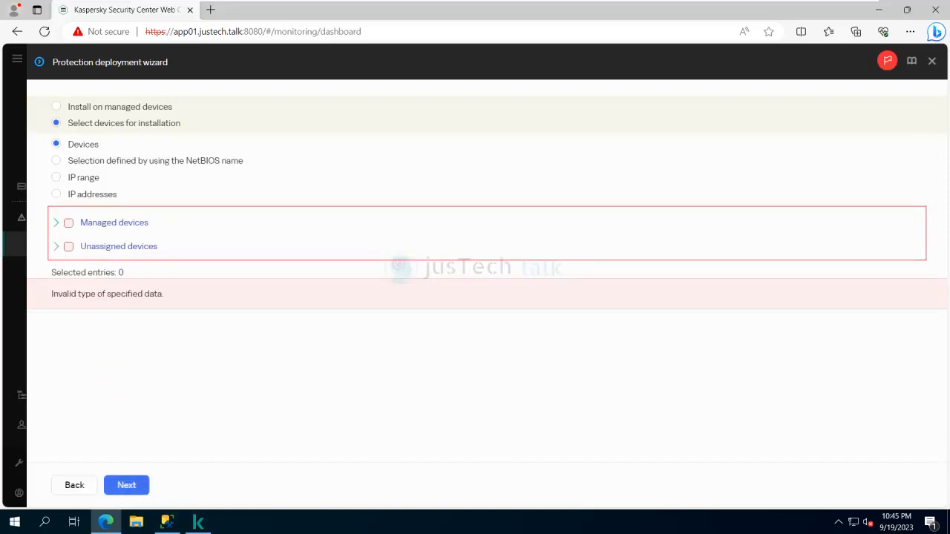
click(57, 223)
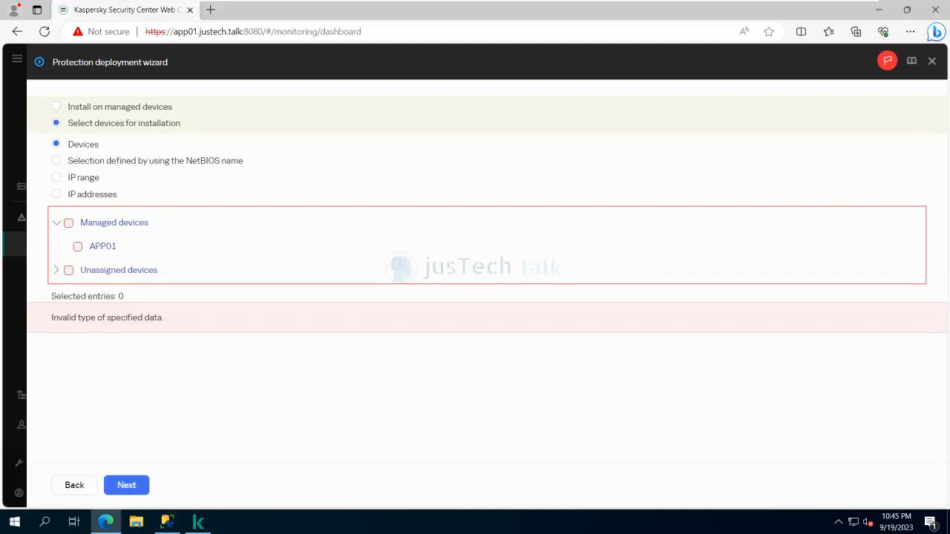
click(77, 247)
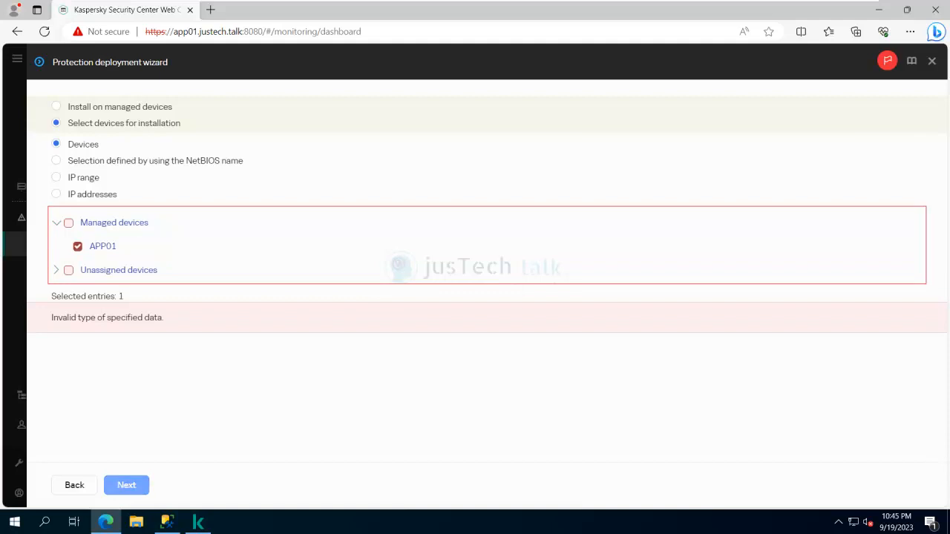
right_click(14, 522)
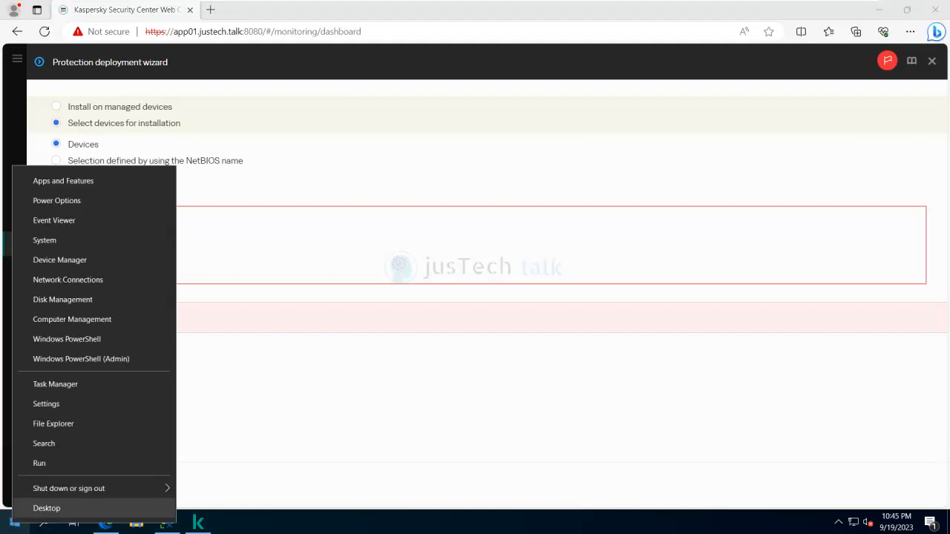
- Open the Windows Run dialog from the Win+X menu and enter appwiz
click(39, 463)
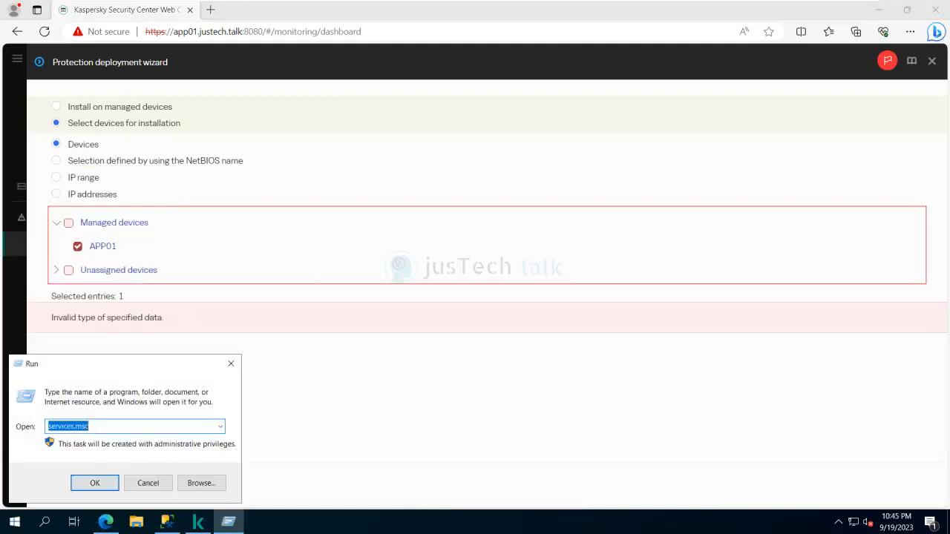
text(a)
text(wiz)
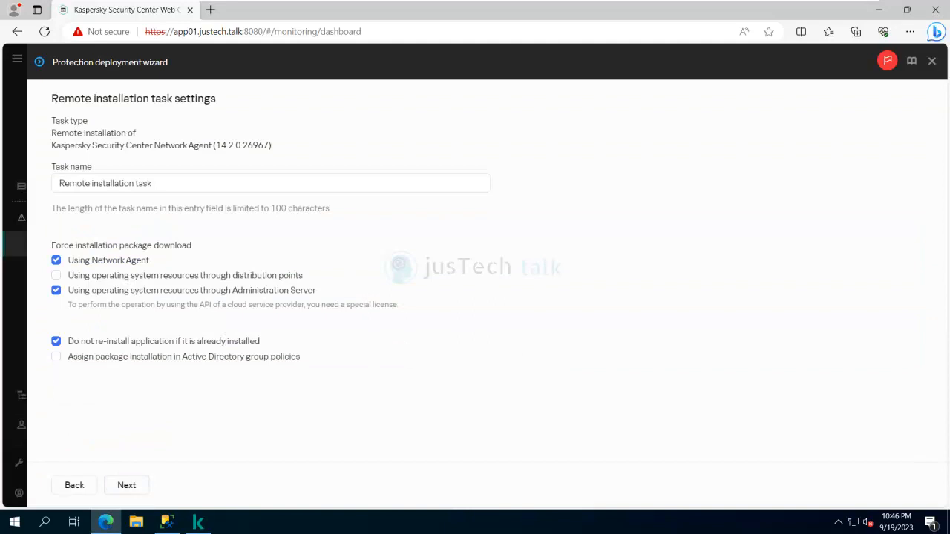
- Stop forcing package download through Network Agent and name the task 'Network Agent Remote installation task'
click(56, 260)
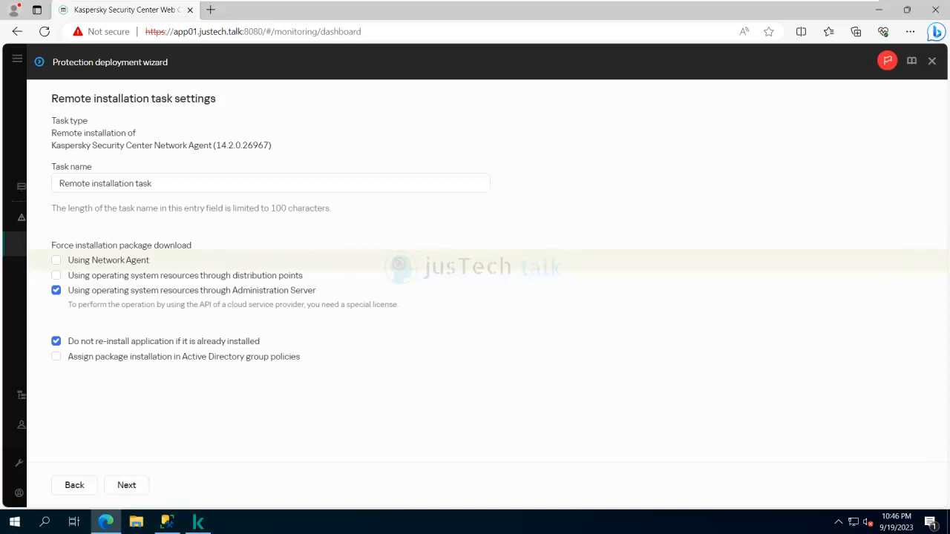
click(127, 485)
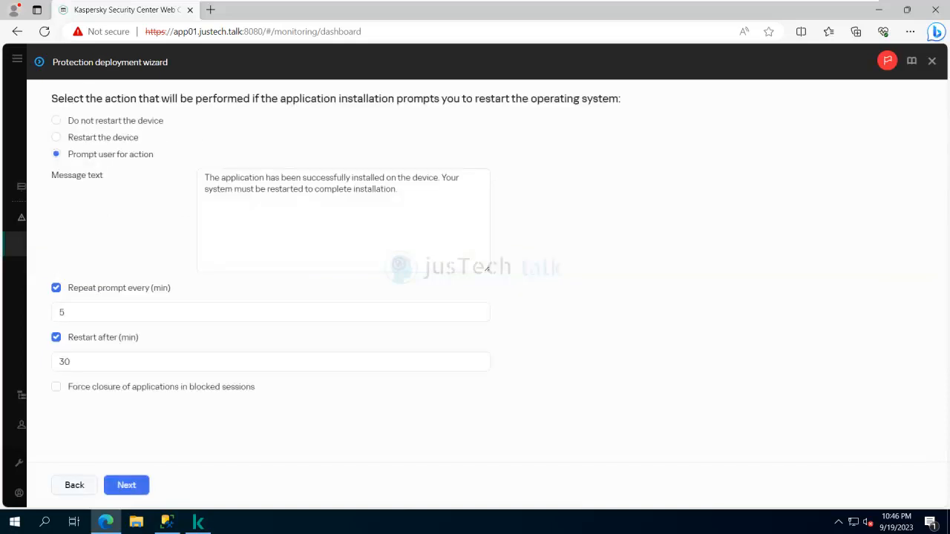
click(126, 485)
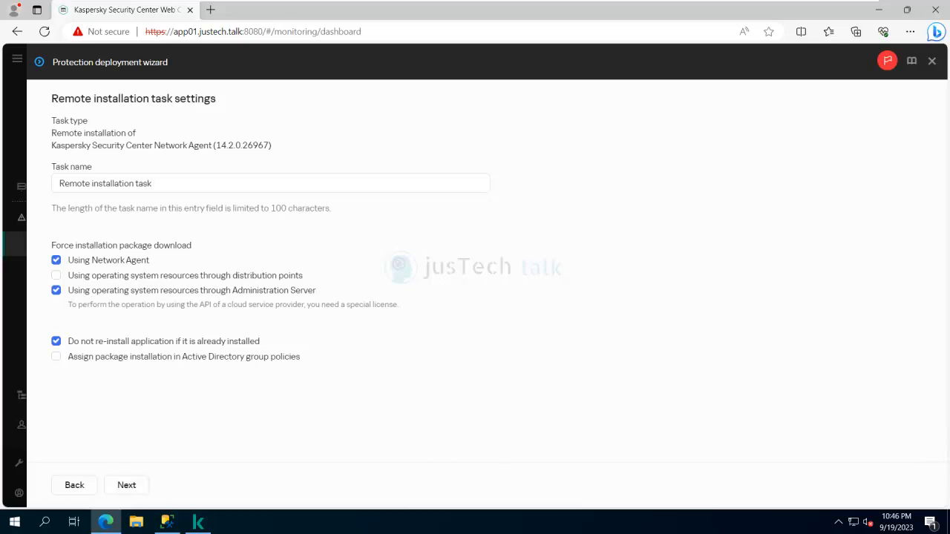
click(153, 183)
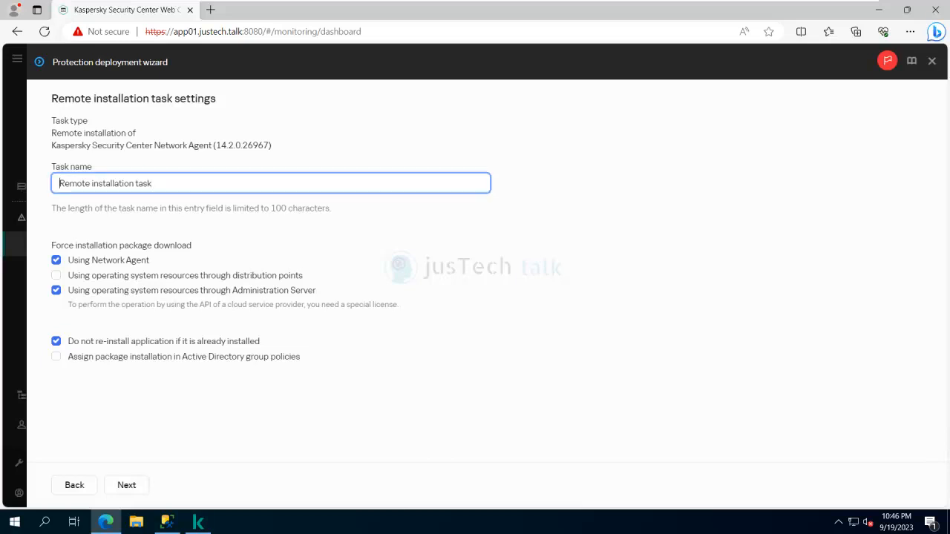
text(Network Agent)
click(126, 484)
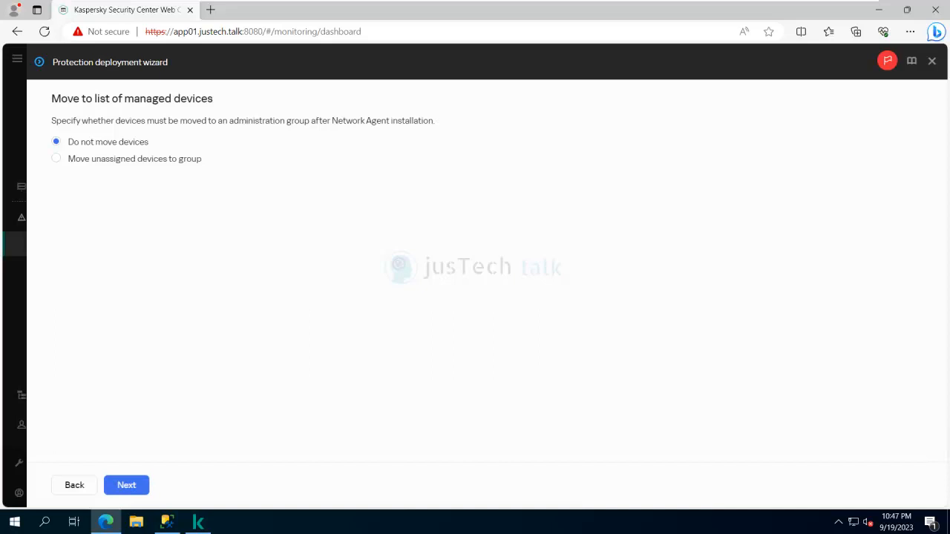
- Leave devices in their current groups by choosing Do not move
click(56, 158)
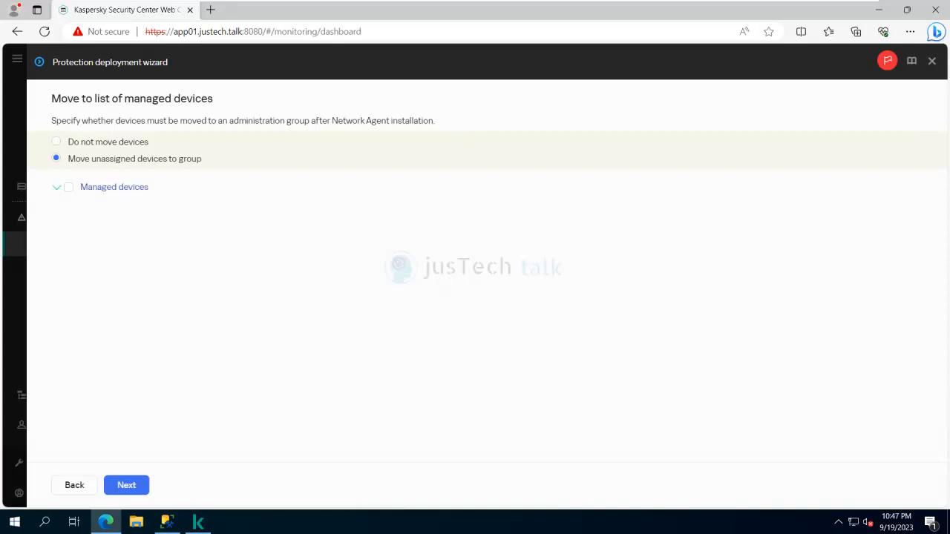
click(56, 142)
click(126, 485)
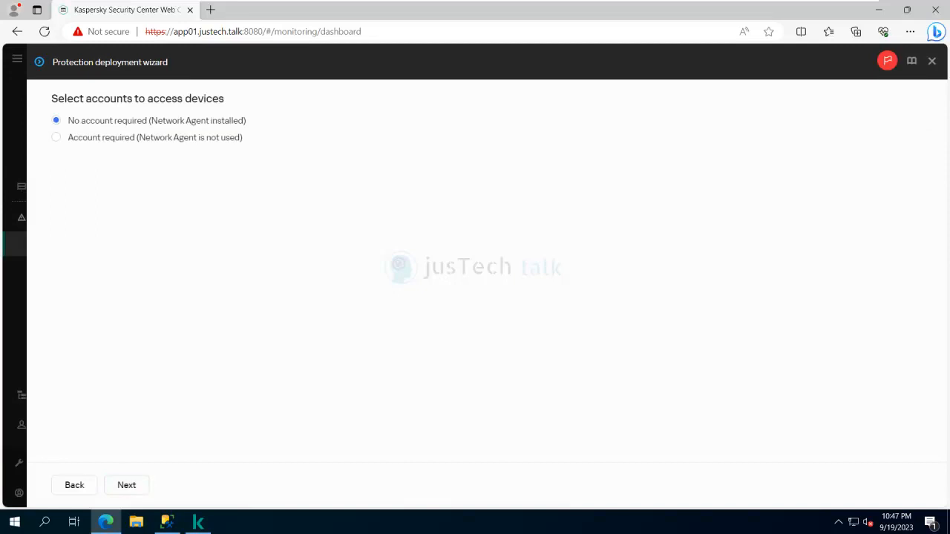
- Require an account and add the domain administrator as a Local Account with its password
click(56, 138)
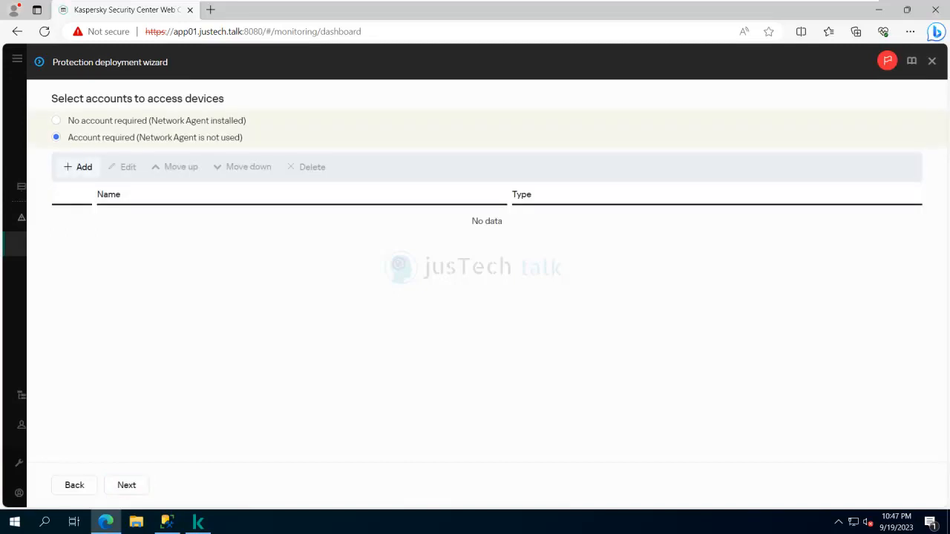
click(78, 167)
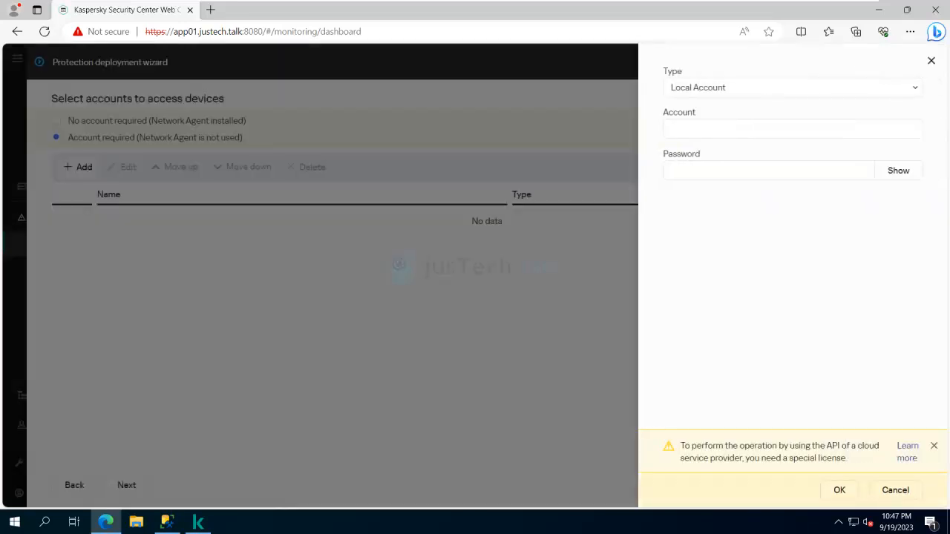
click(792, 88)
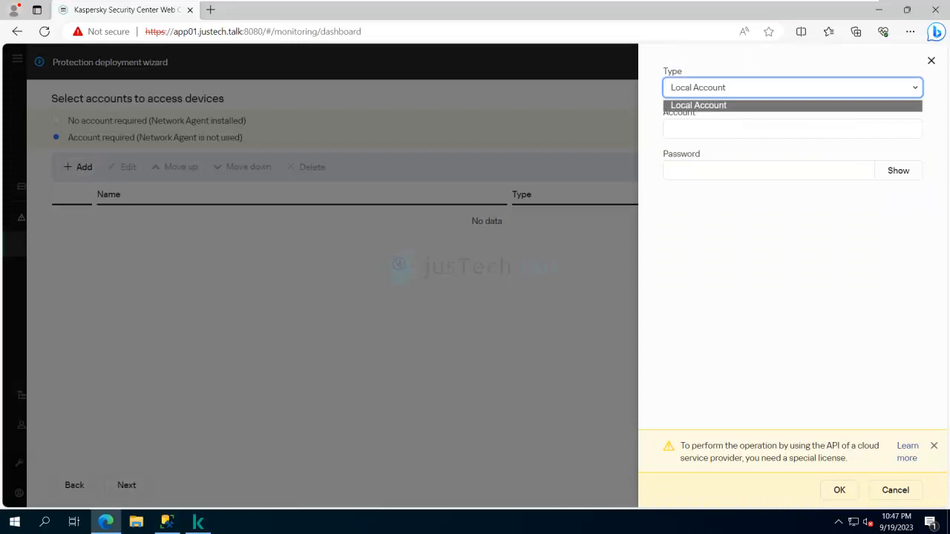
click(792, 129)
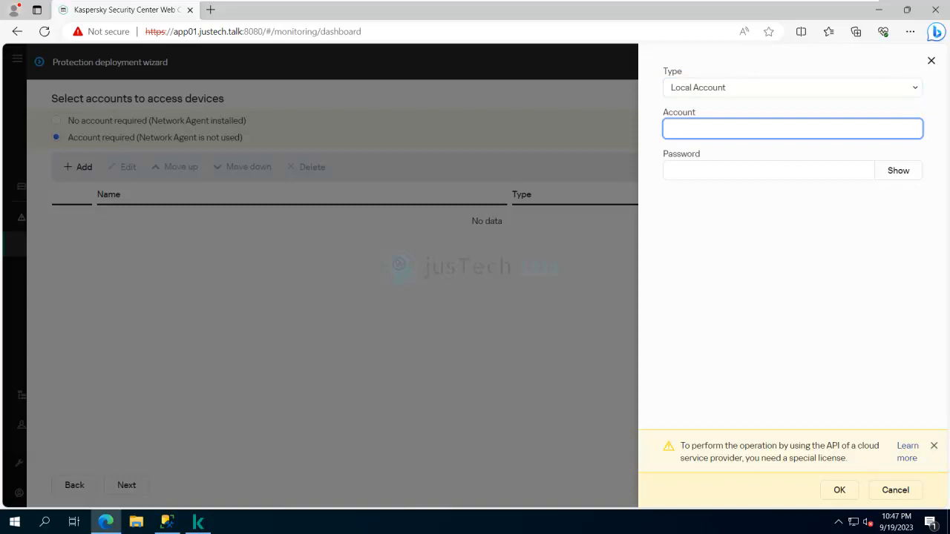
text(justec)
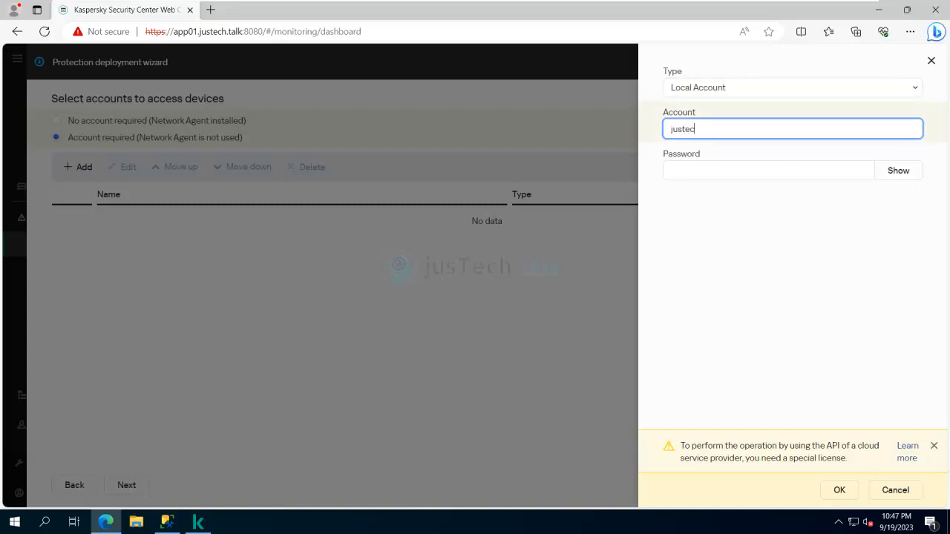
text(k\administrator)
key(Tab)
text(•••••••••)
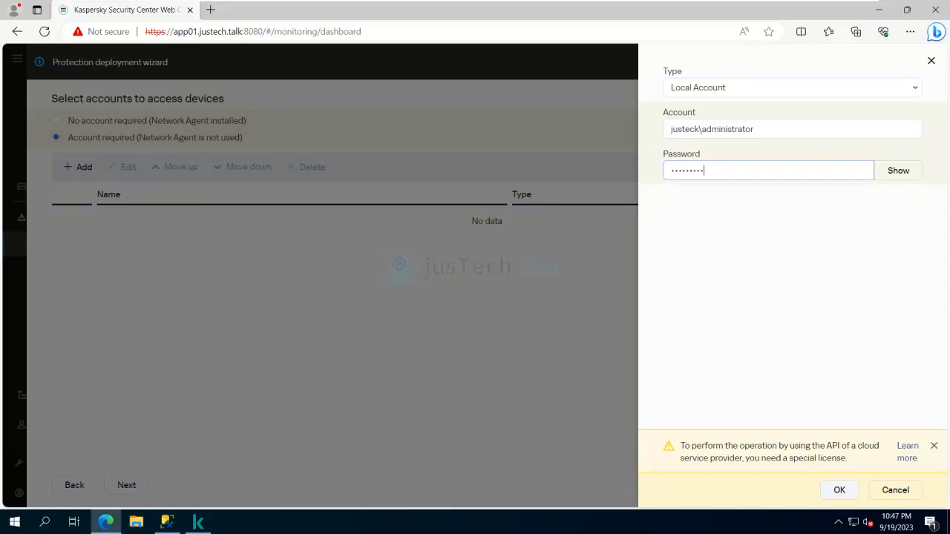
key(Return)
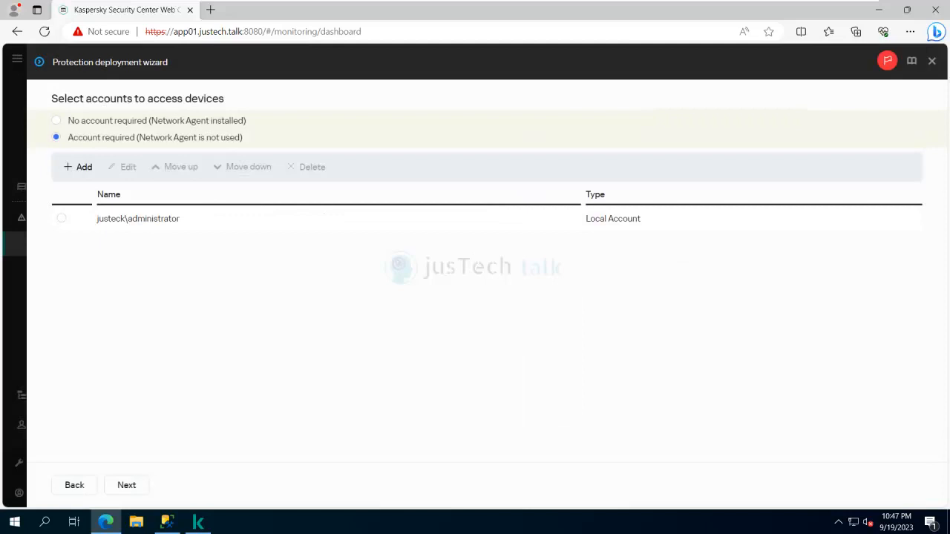
- Select the administrator account and create the task with 'Run the task after the wizard finishes' ticked
click(62, 218)
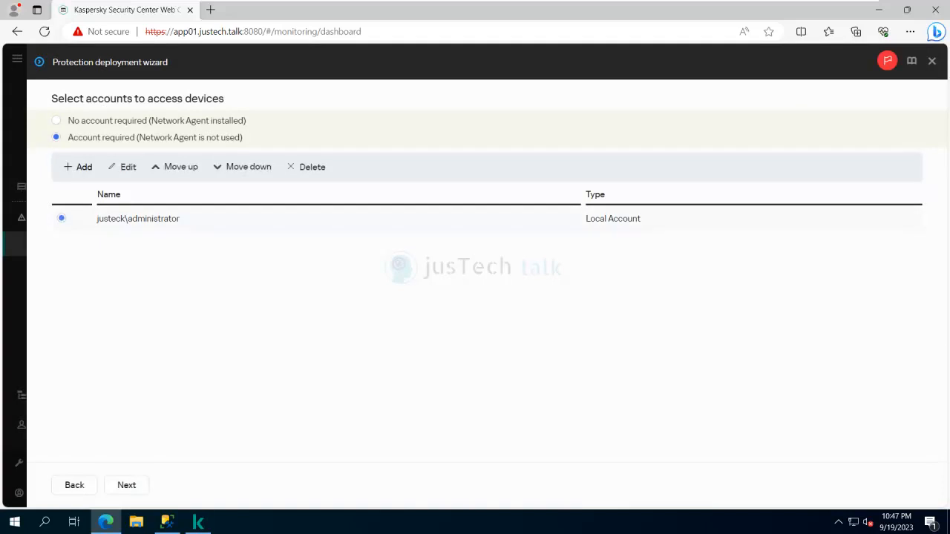
click(126, 485)
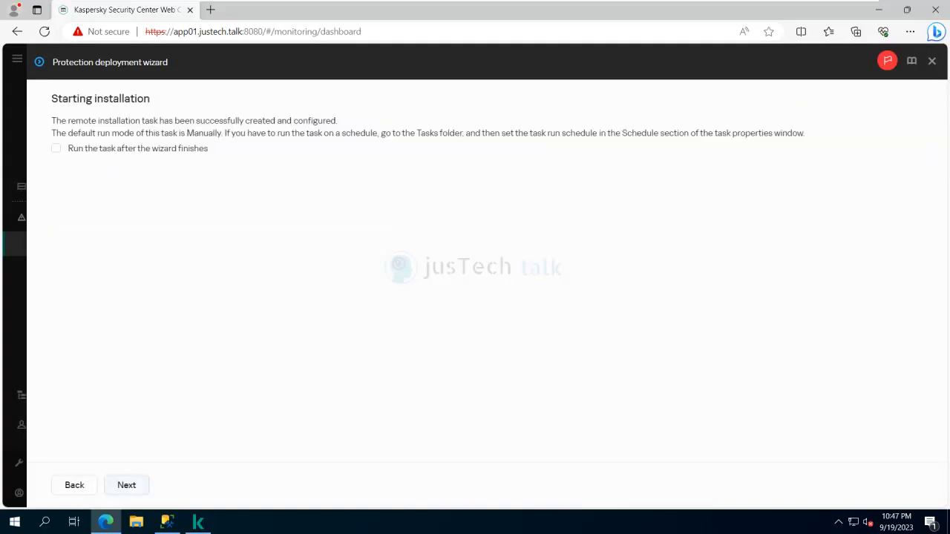
click(56, 149)
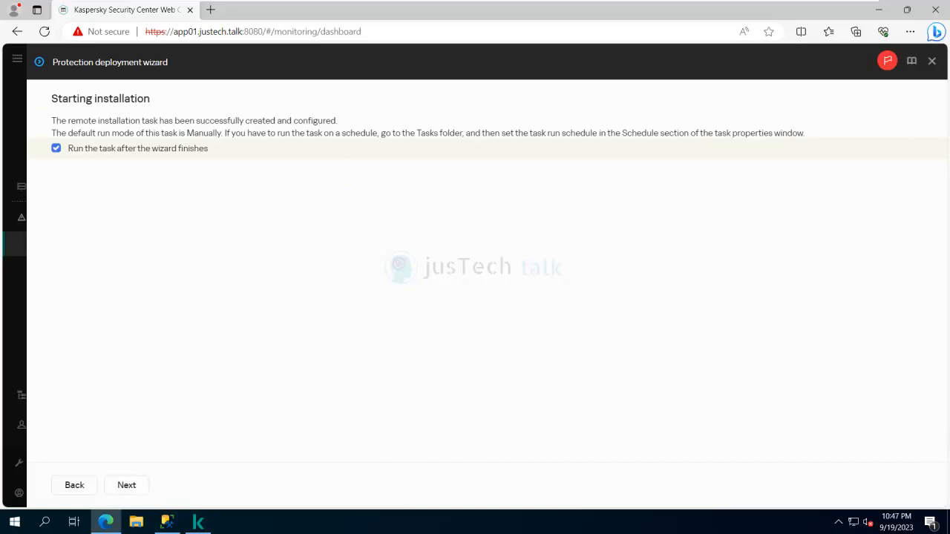
click(127, 484)
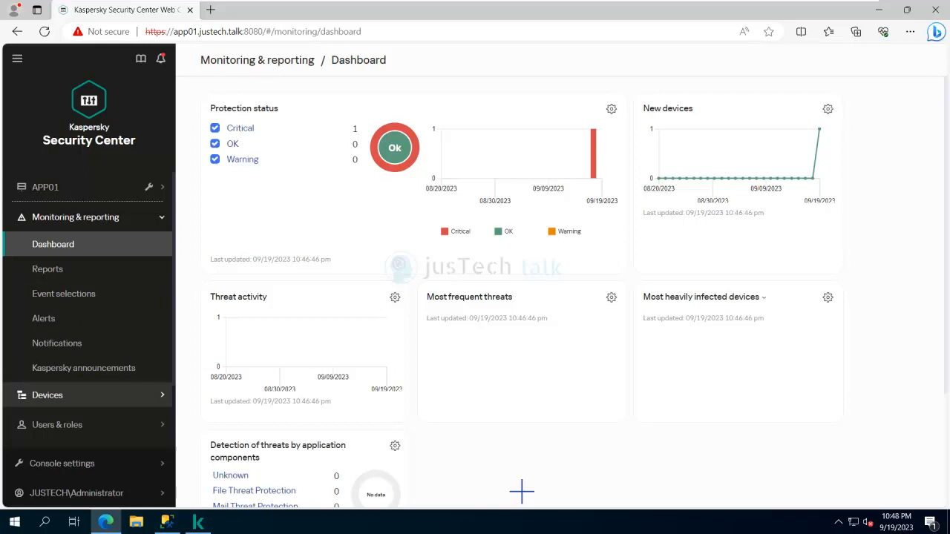
scroll(89, 395, down, 1)
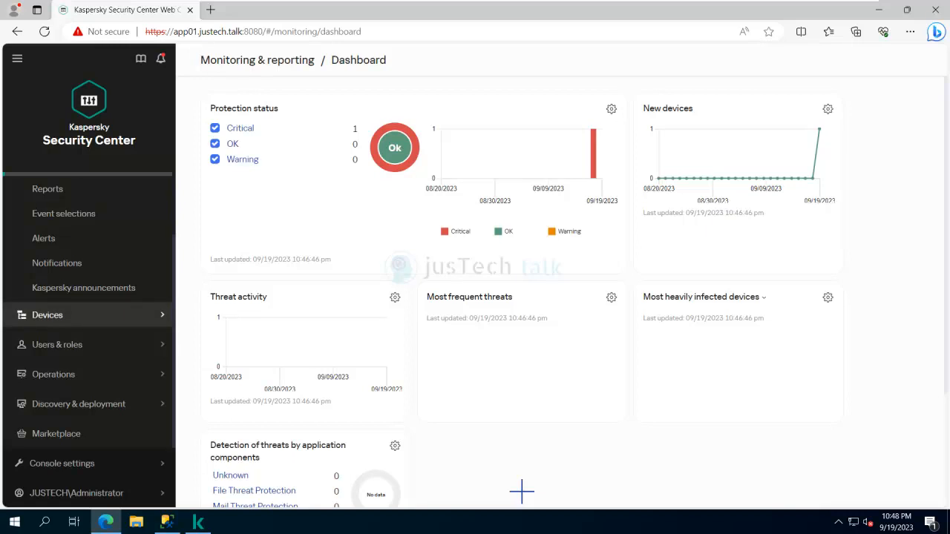
- Go to Devices > Tasks and open the Network Agent Remote installation task
click(89, 315)
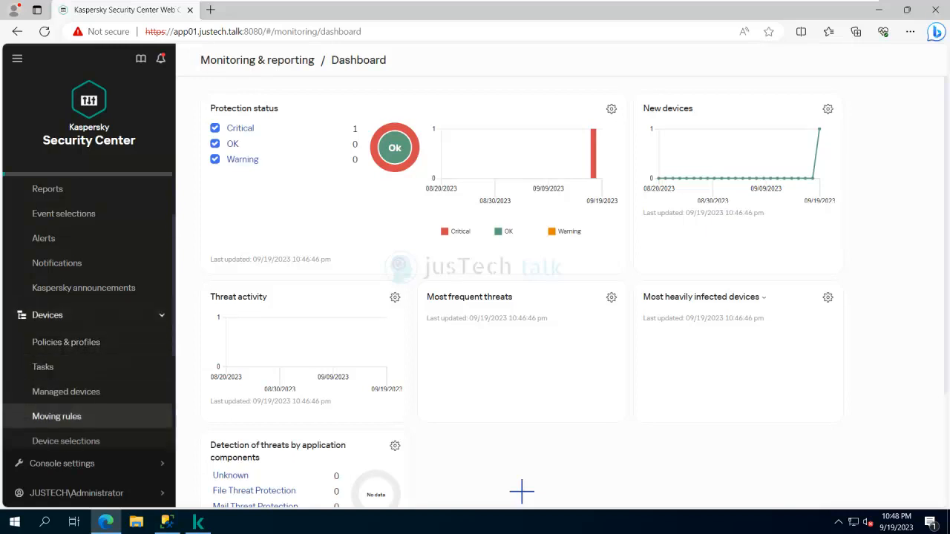
click(43, 367)
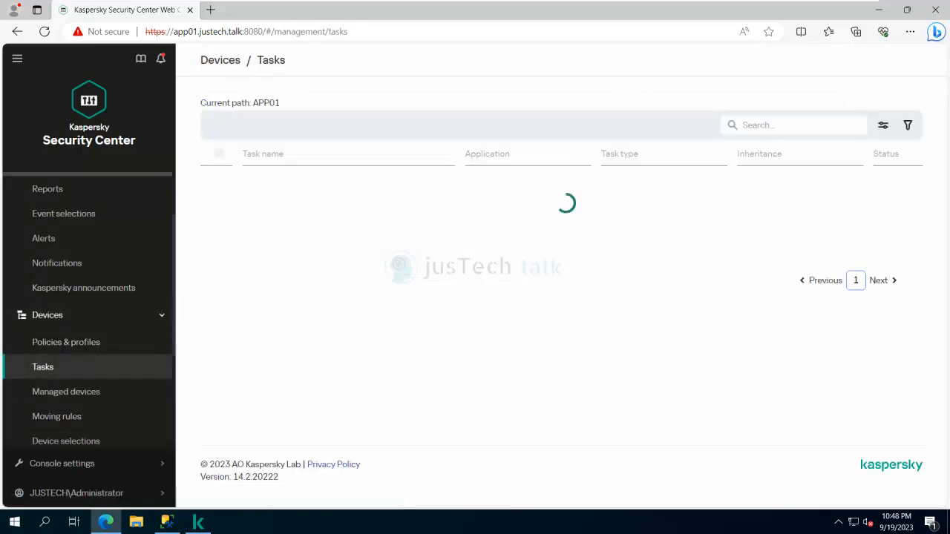
scroll(89, 334, down, 2)
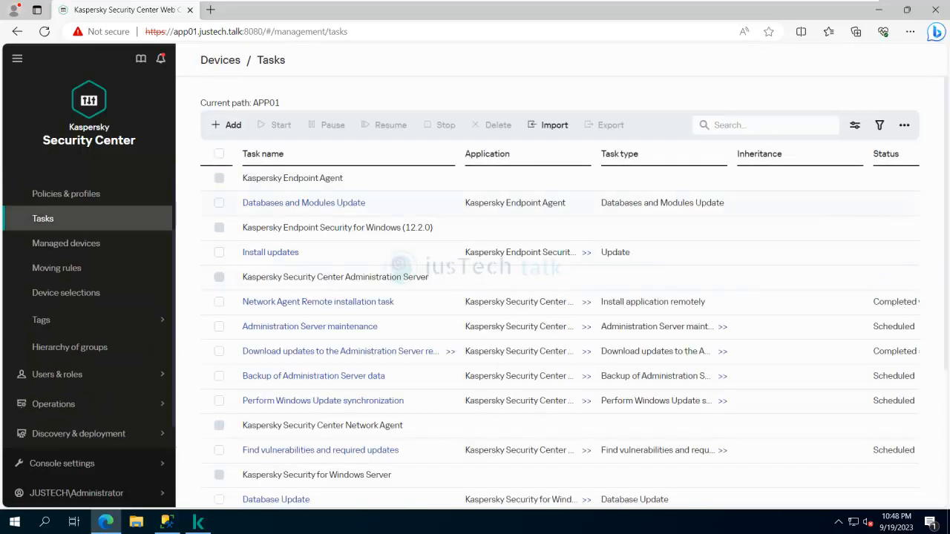
scroll(557, 297, down, 3)
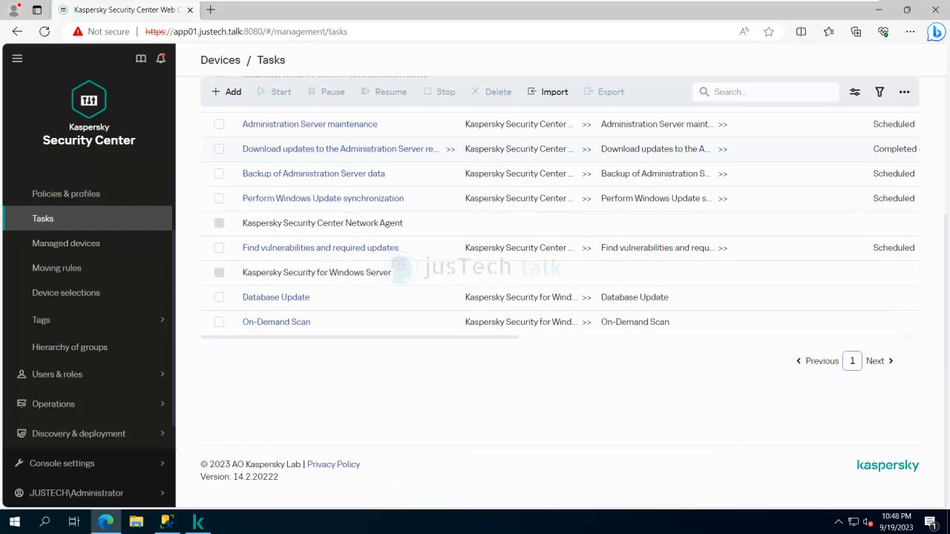
scroll(557, 297, up, 3)
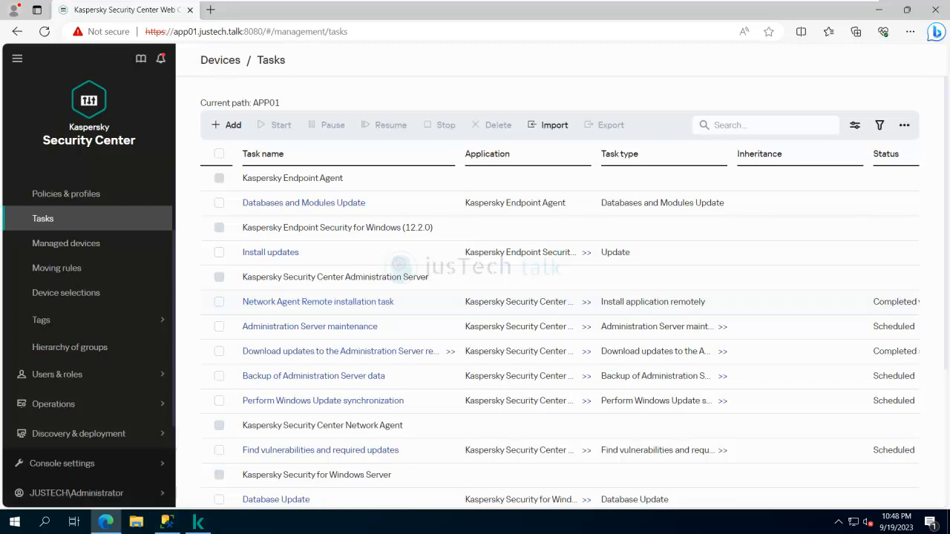
click(318, 302)
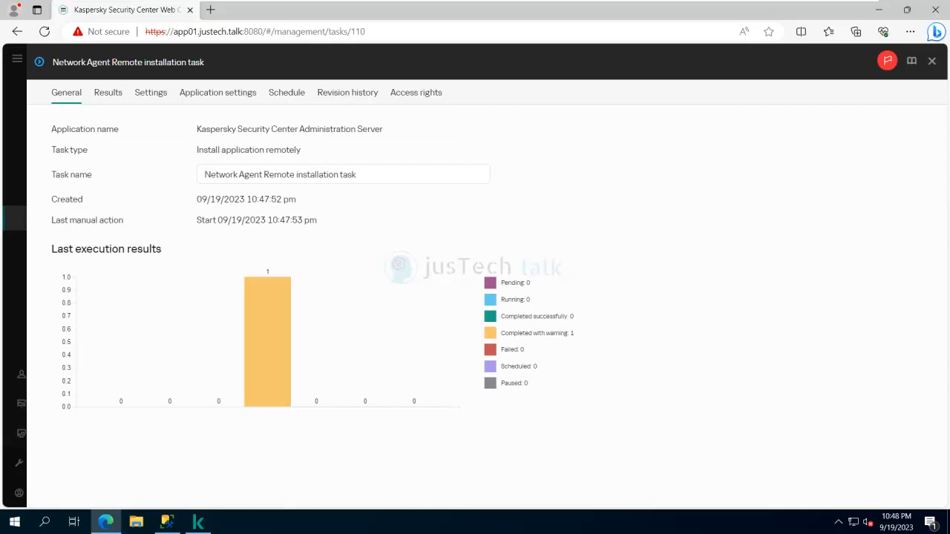
- Check APP01's entry on the task's Results tab, then close the task window
click(108, 92)
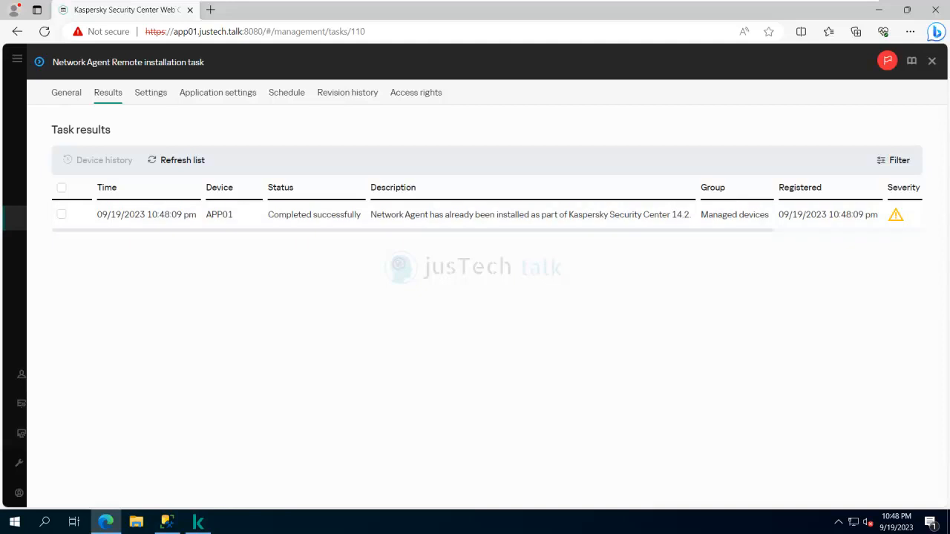
key(Escape)
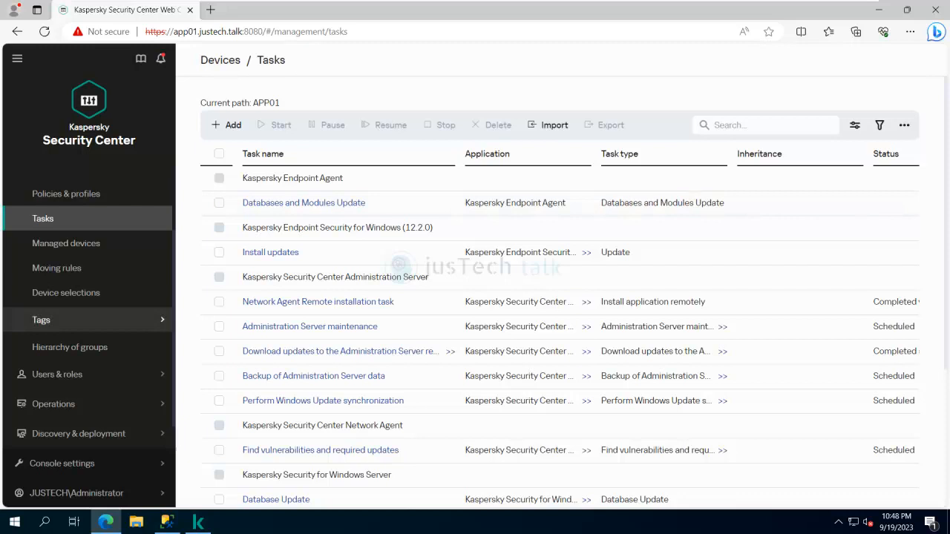
- Switch to Devices > Managed devices and confirm APP01 shows Network Agent installed
scroll(89, 320, down, 1)
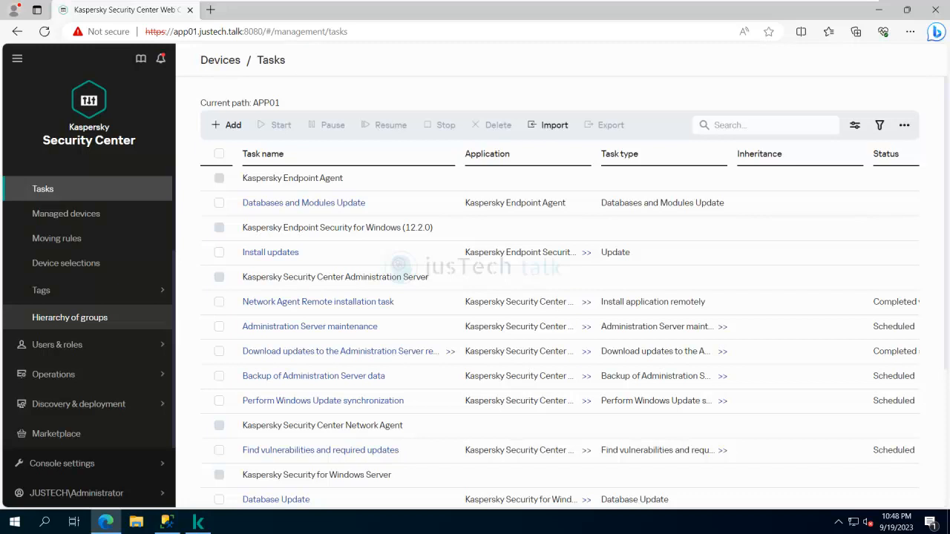
click(66, 213)
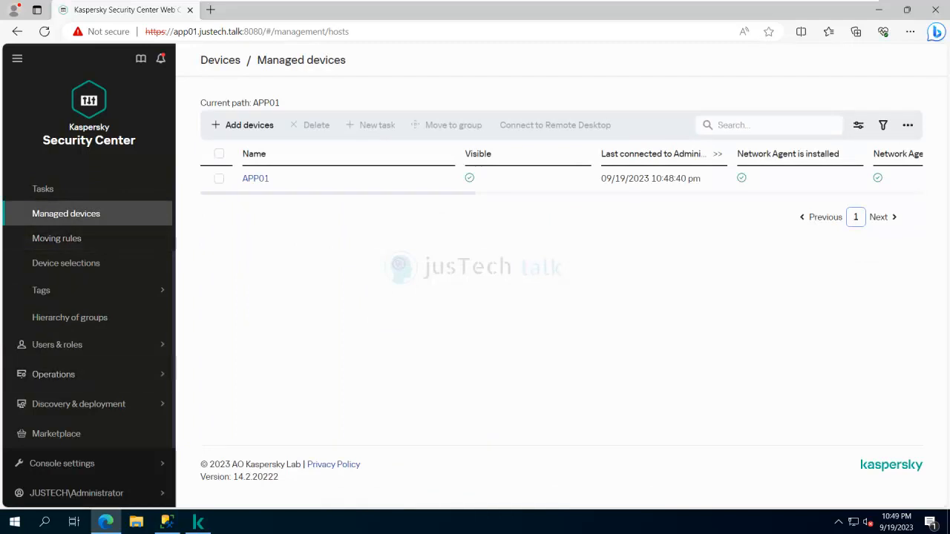
scroll(88, 297, up, 3)
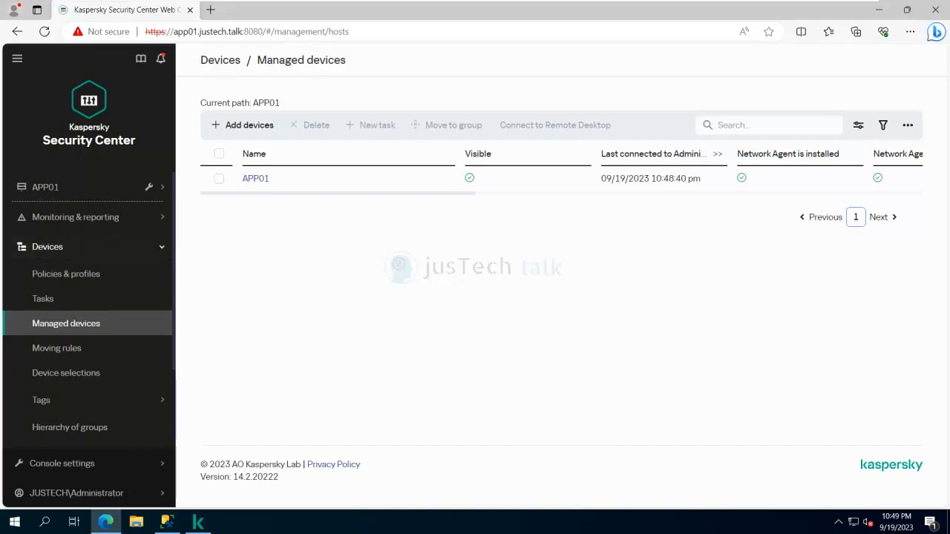
scroll(90, 371, down, 1)
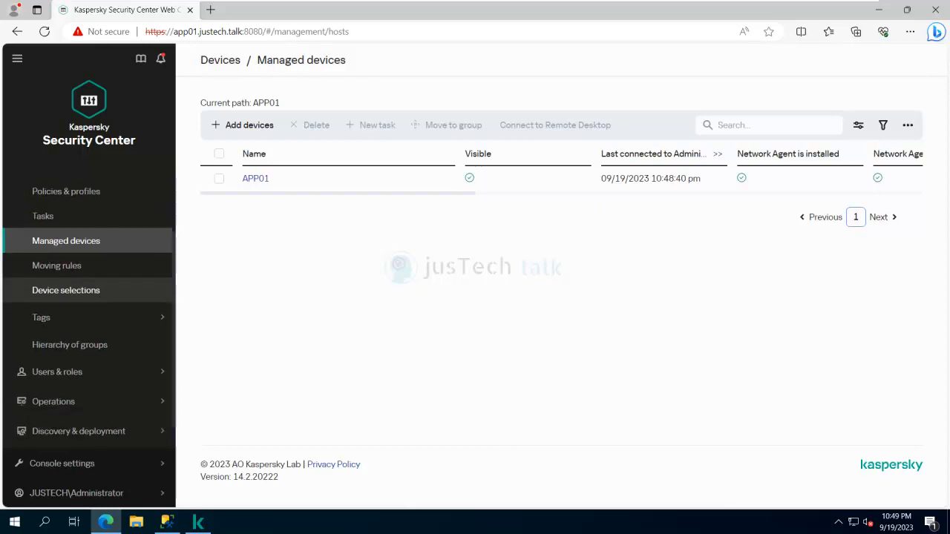
scroll(89, 291, up, 1)
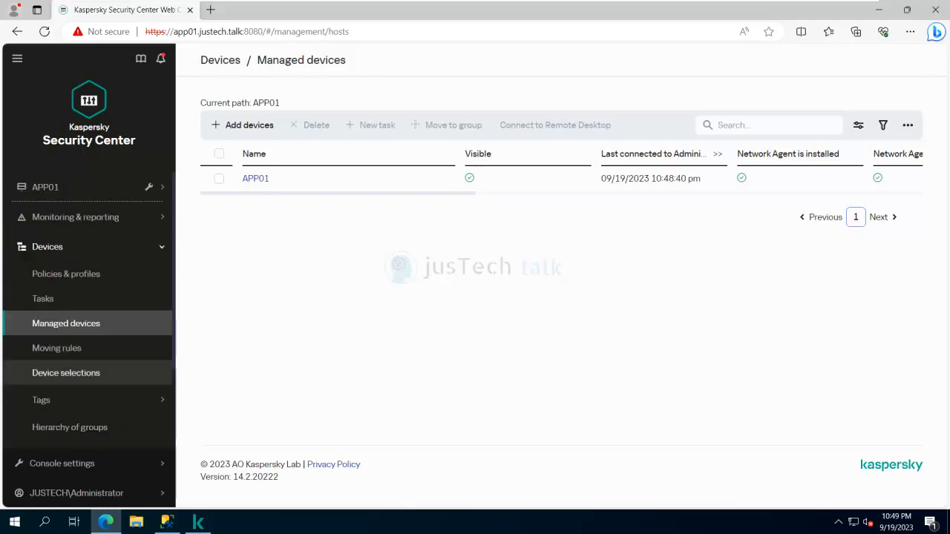